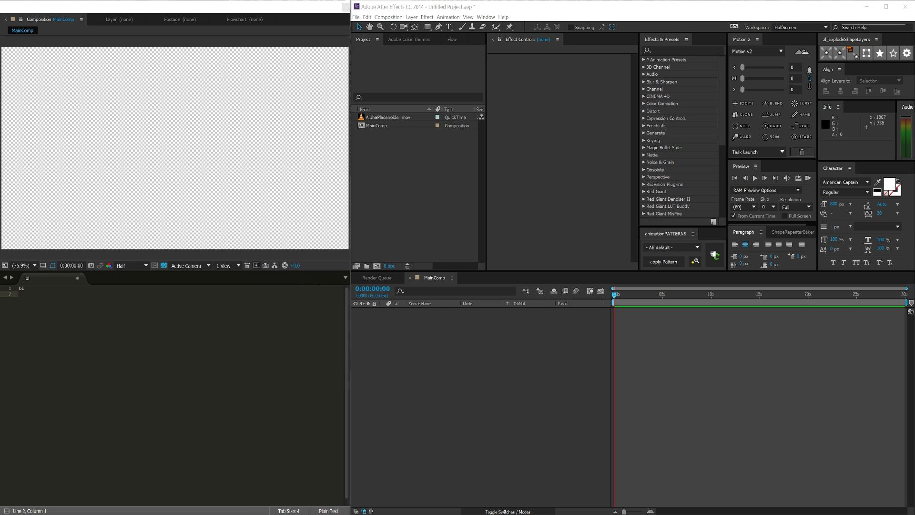
# Switch to the browser and open the "WHAT HAVE I CREATED?!? PT.2 - THE AE AWAKENS" video from the TGODdesigns channel.
pyautogui.hotkey('alt', 'Tab')
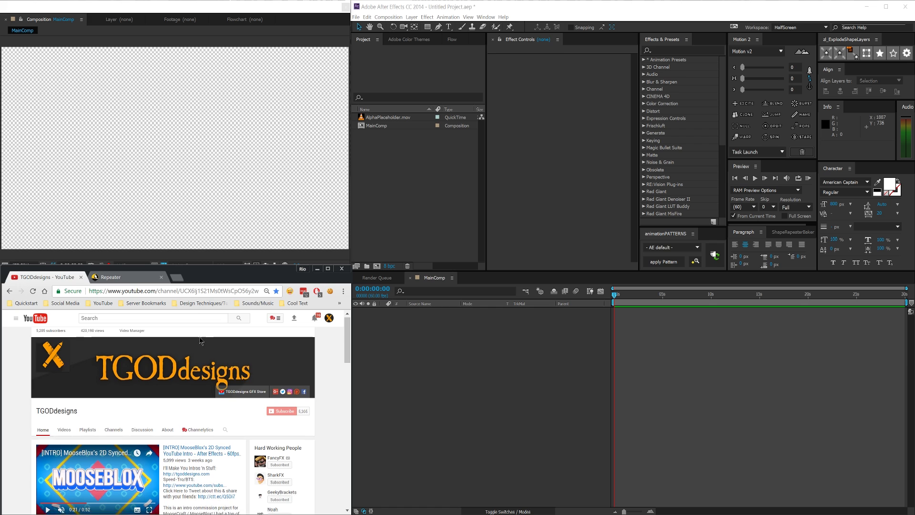
pyautogui.scroll(-3, 200, 340)
pyautogui.scroll(-2, 200, 342)
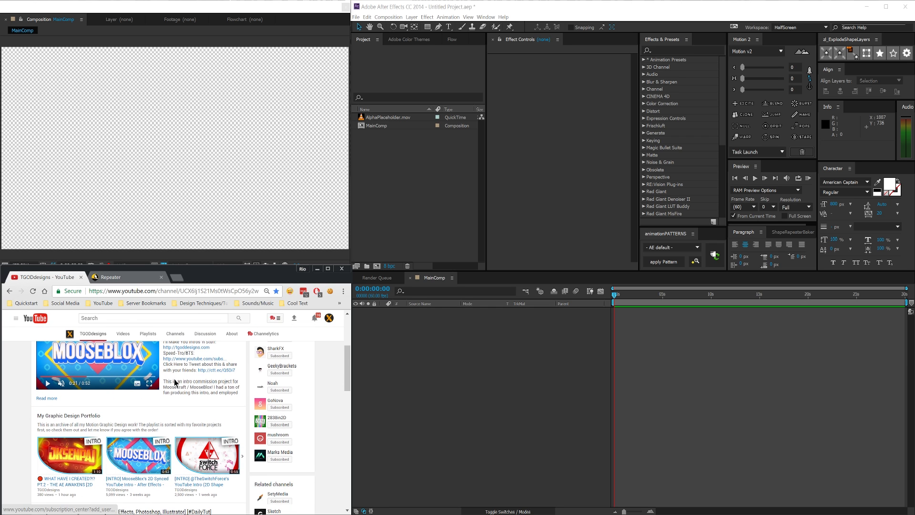
pyautogui.scroll(-2, 156, 453)
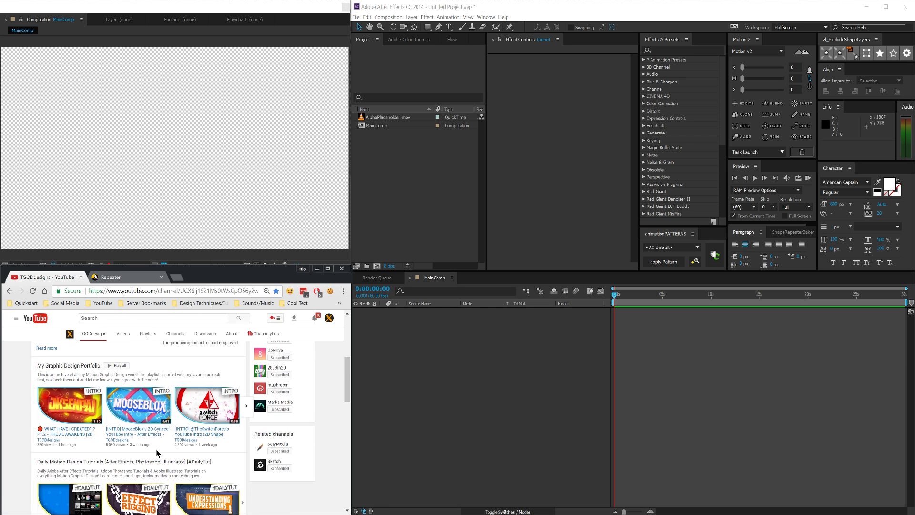
pyautogui.click(84, 419)
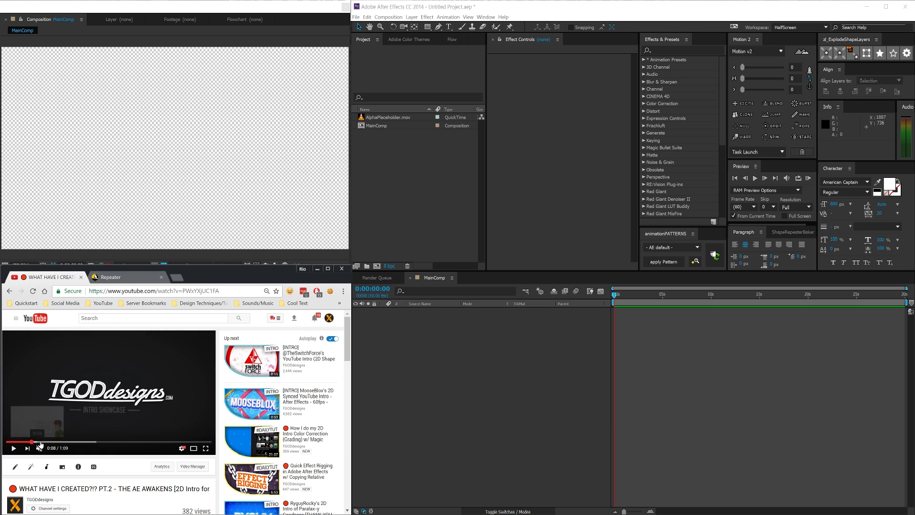
# Play and pause the intro video between about 0:12 and 0:16 to examine the striped circle and repeated shapes.
pyautogui.click(55, 442)
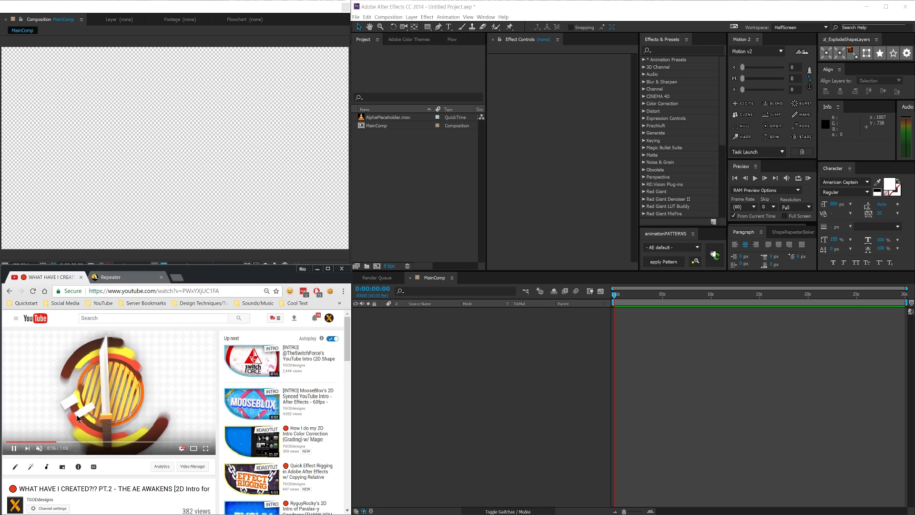
pyautogui.click(76, 414)
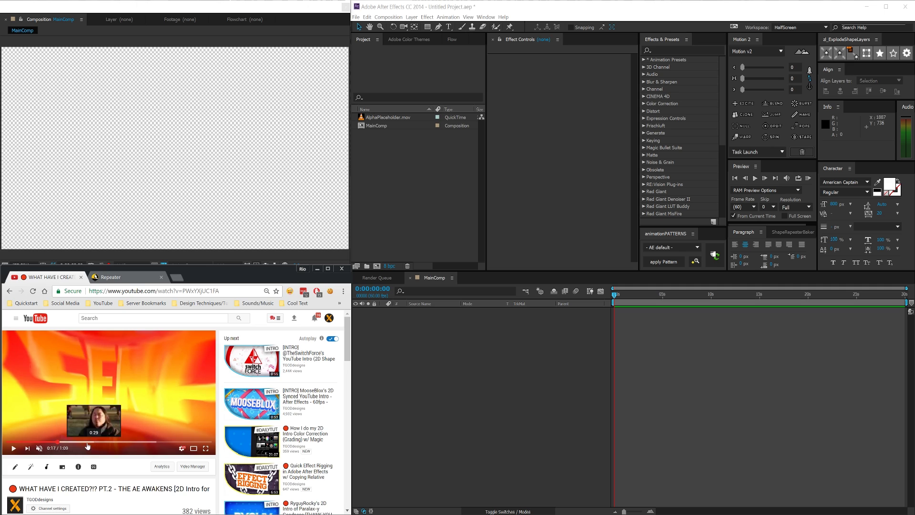
pyautogui.press('Left')
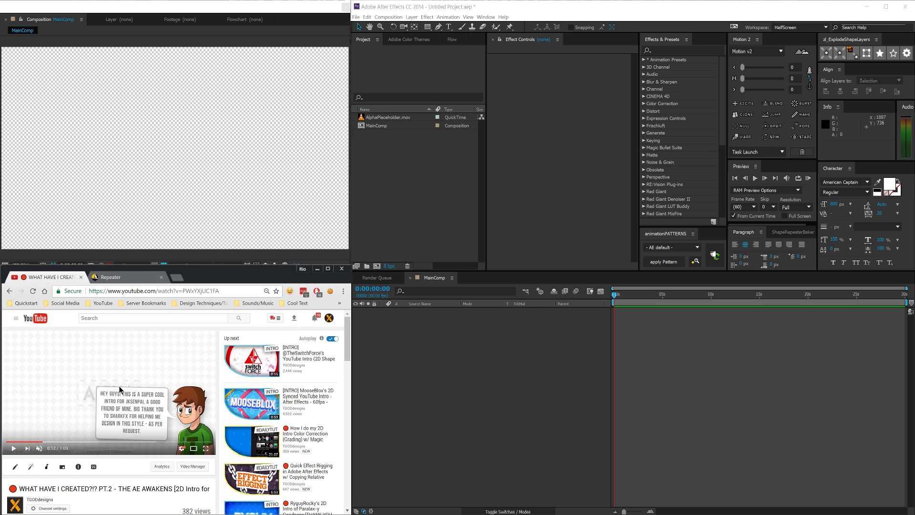
pyautogui.press('space')
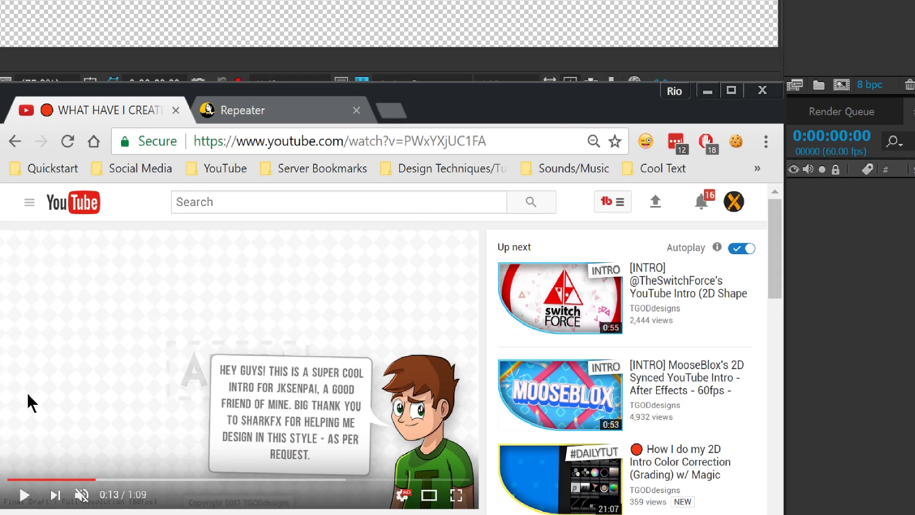
pyautogui.press('space')
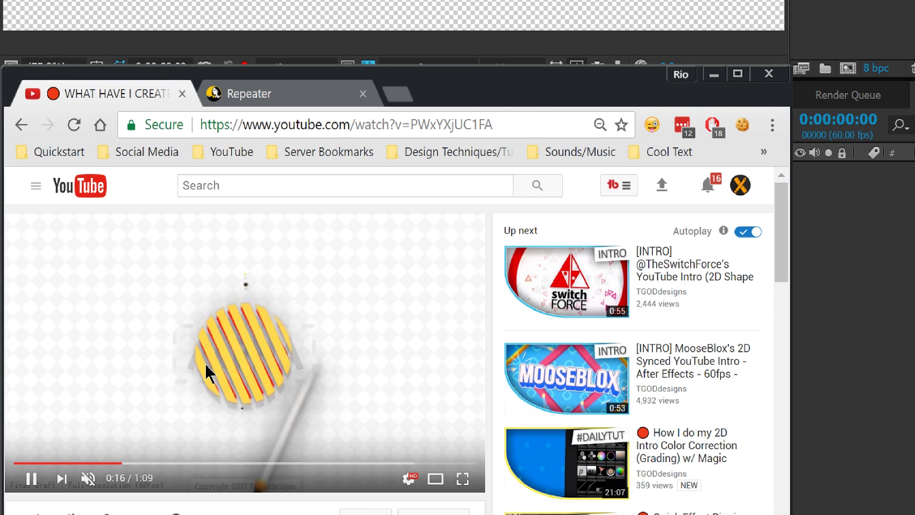
pyautogui.click(205, 362)
pyautogui.click(246, 350)
pyautogui.click(336, 293)
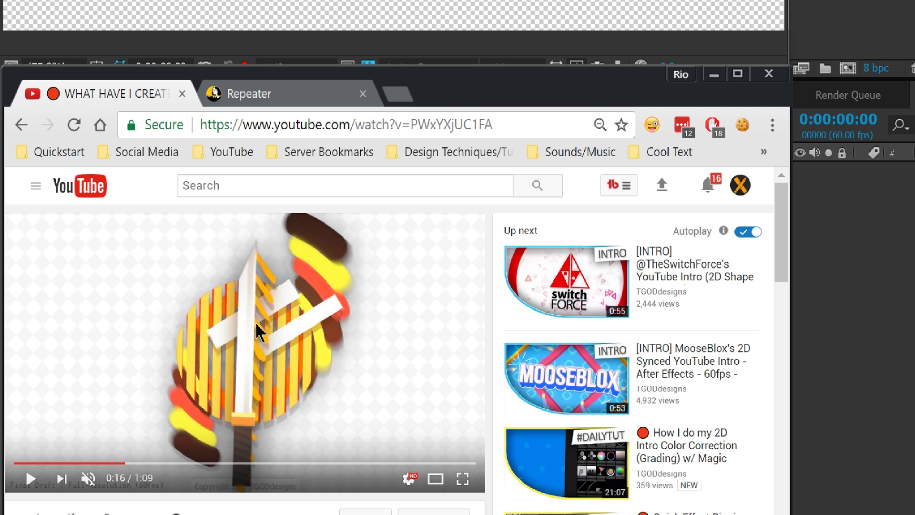
# Play the intro video in short bursts from 0:17 to 0:19 to examine the shape effects around the JKSENPAI title.
pyautogui.click(265, 355)
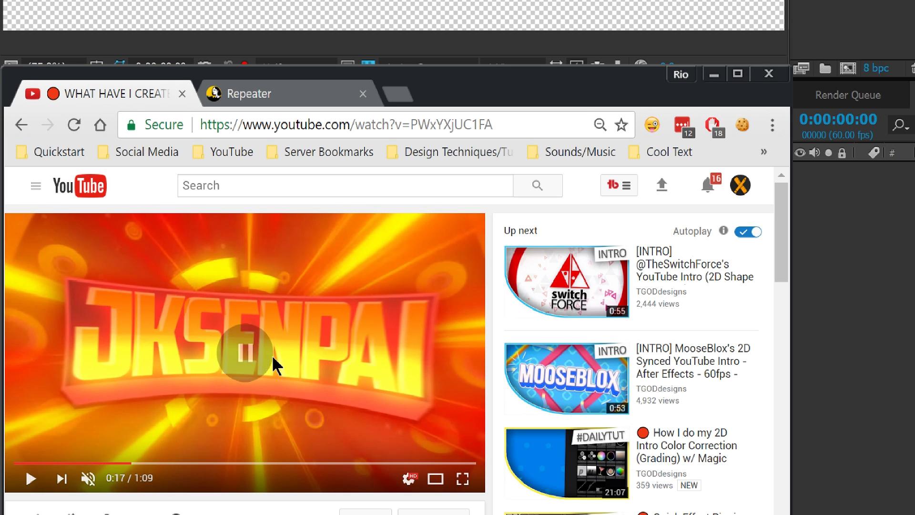
pyautogui.click(116, 309)
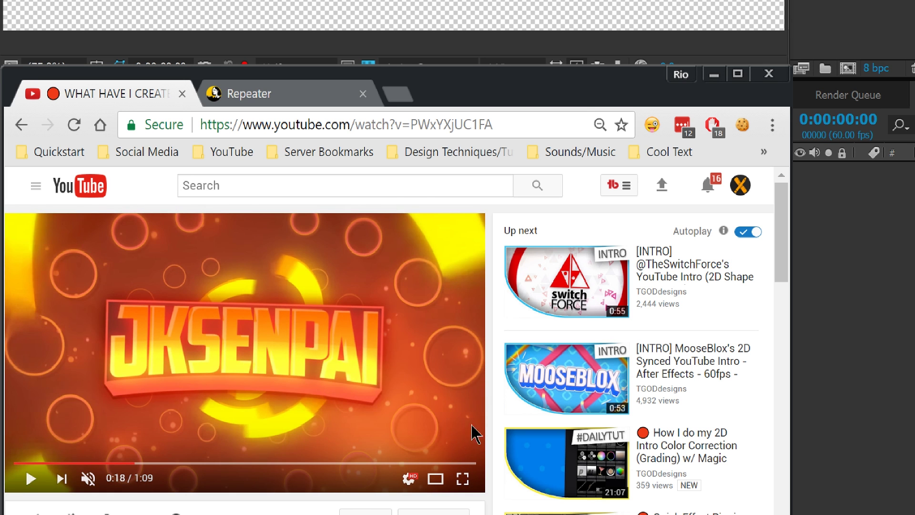
pyautogui.click(310, 396)
pyautogui.click(318, 365)
pyautogui.click(322, 364)
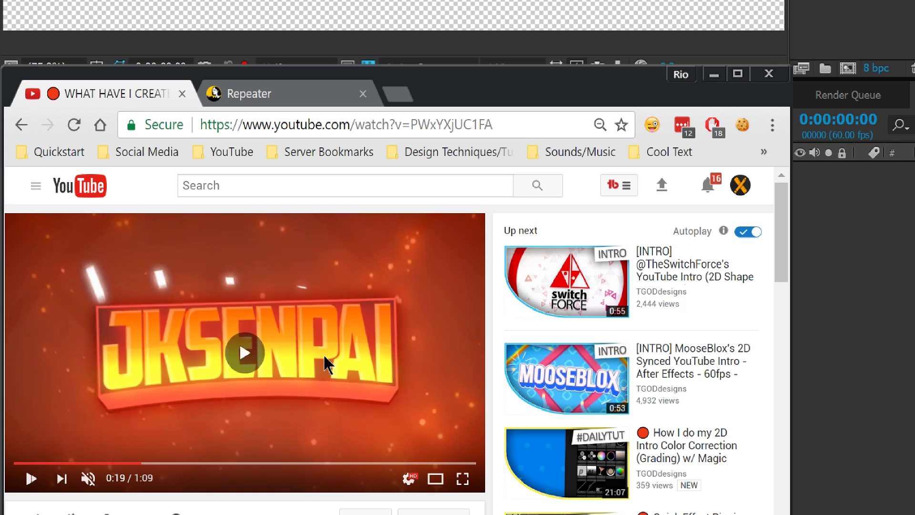
pyautogui.click(324, 365)
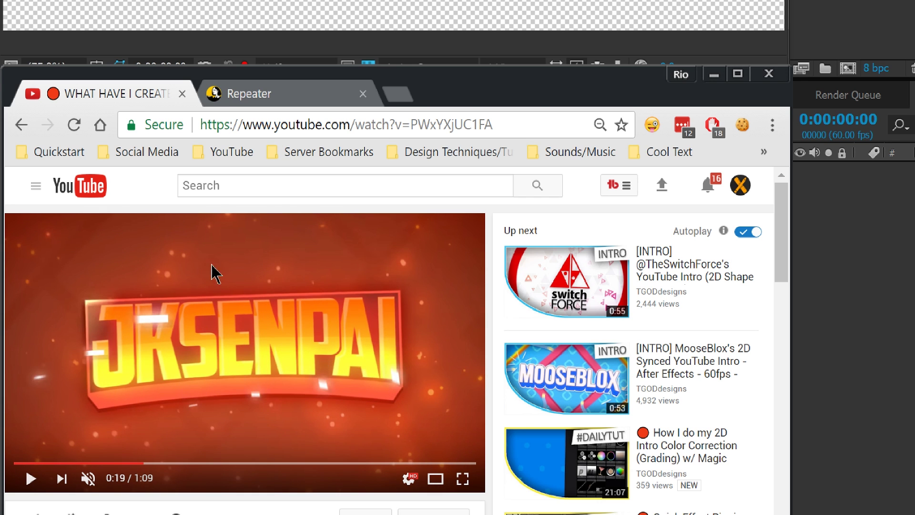
pyautogui.click(157, 333)
pyautogui.click(334, 329)
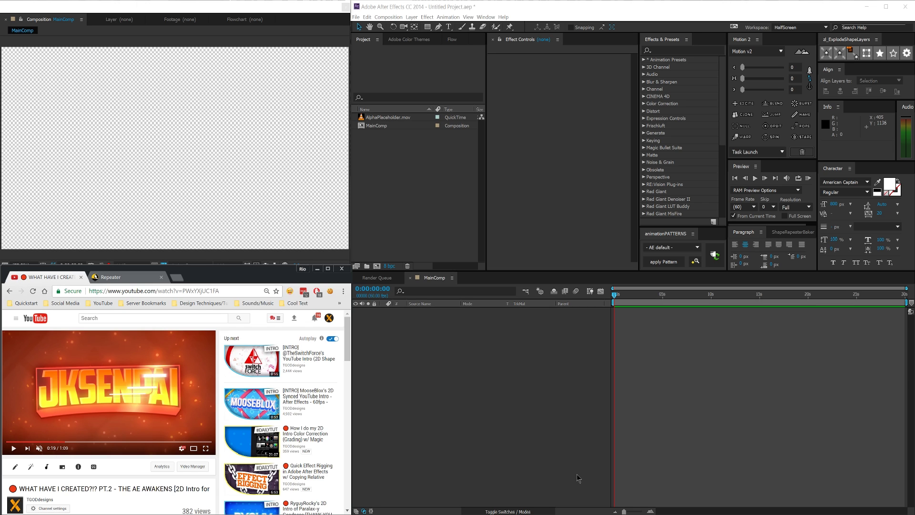
# Return to After Effects and review MainComp's composition settings, including its duration.
pyautogui.click(578, 430)
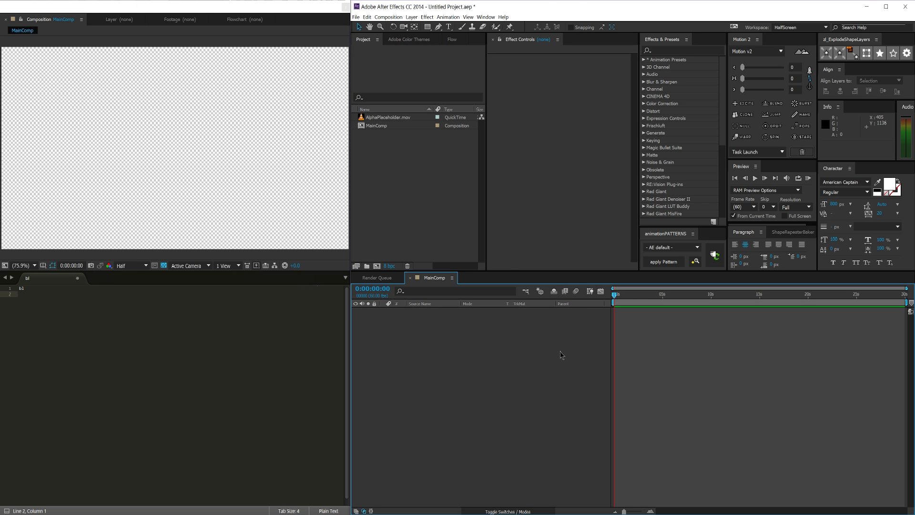
pyautogui.hotkey('ctrl', 'k')
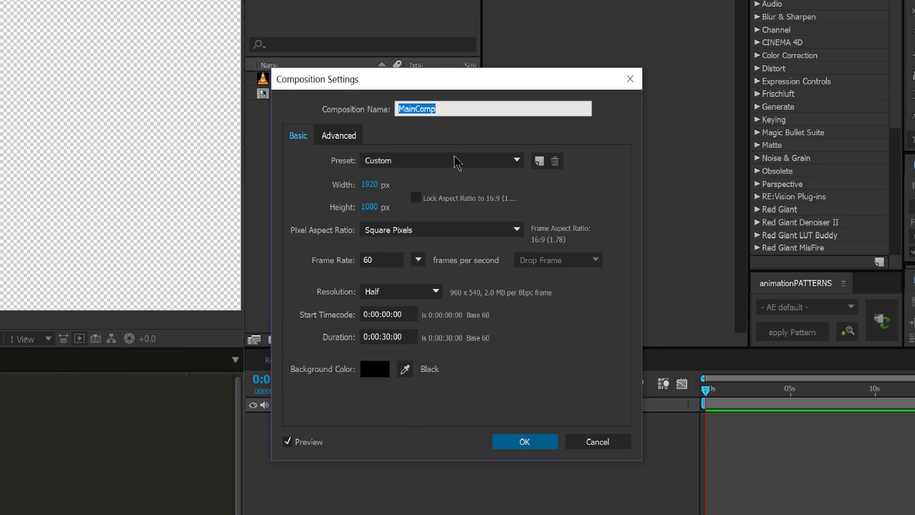
pyautogui.click(409, 336)
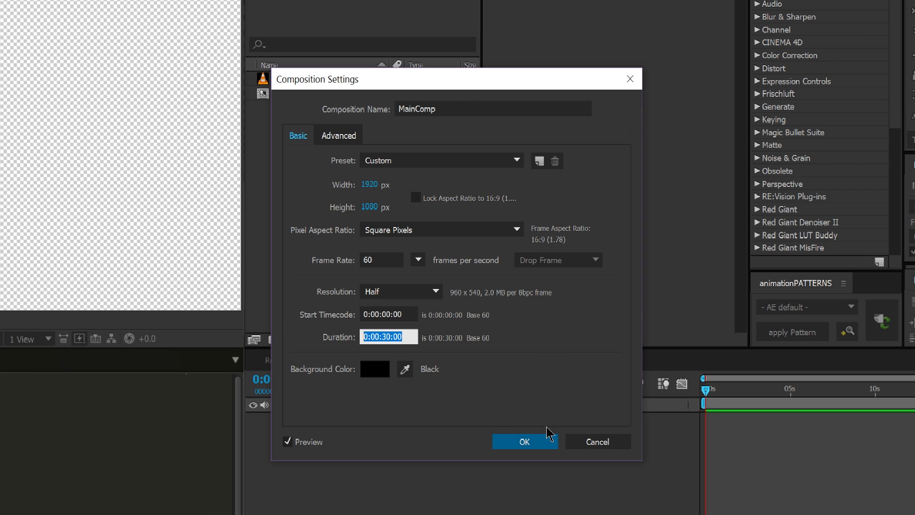
pyautogui.click(542, 447)
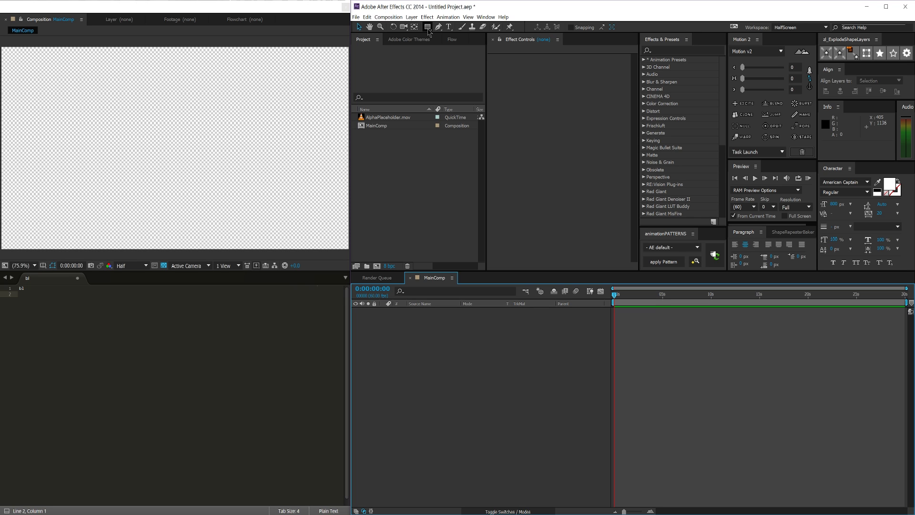
# Draw a circle on a new shape layer with the Ellipse tool, up and to the left of the composition's center.
pyautogui.click(428, 29)
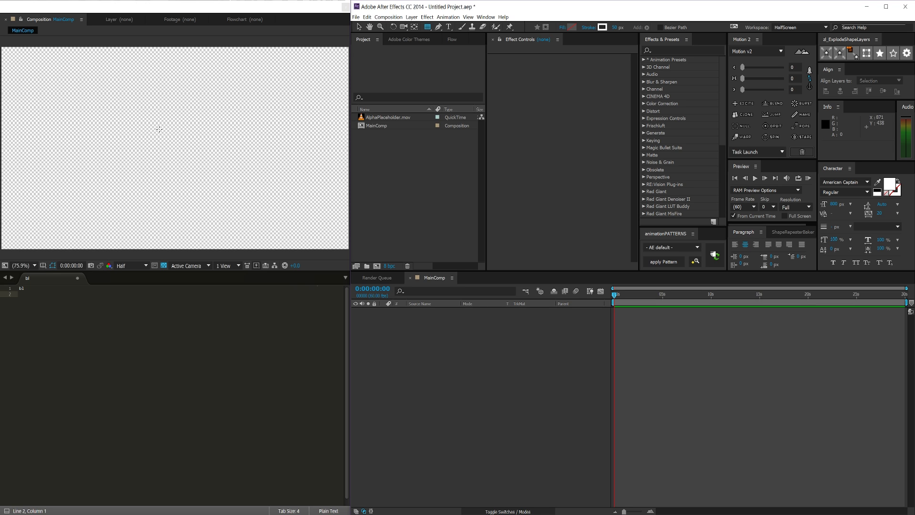
pyautogui.moveTo(427, 30); pyautogui.dragTo(458, 50)
pyautogui.moveTo(137, 127)
pyautogui.mouseDown()
pyautogui.moveTo(175, 149)
pyautogui.moveTo(158, 148)
pyautogui.mouseUp()
# Set the circle's fill color to black (000000) and its stroke to None.
pyautogui.click(563, 28)
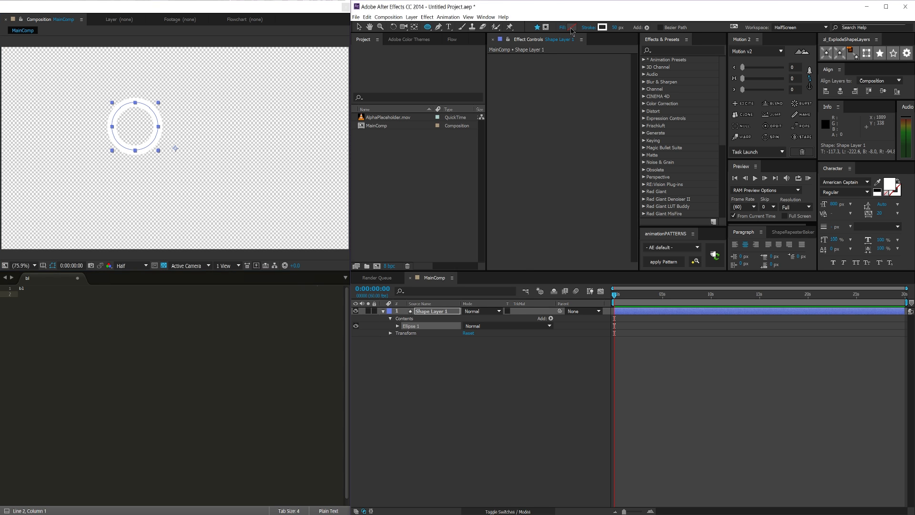
pyautogui.moveTo(329, 317); pyautogui.dragTo(310, 340)
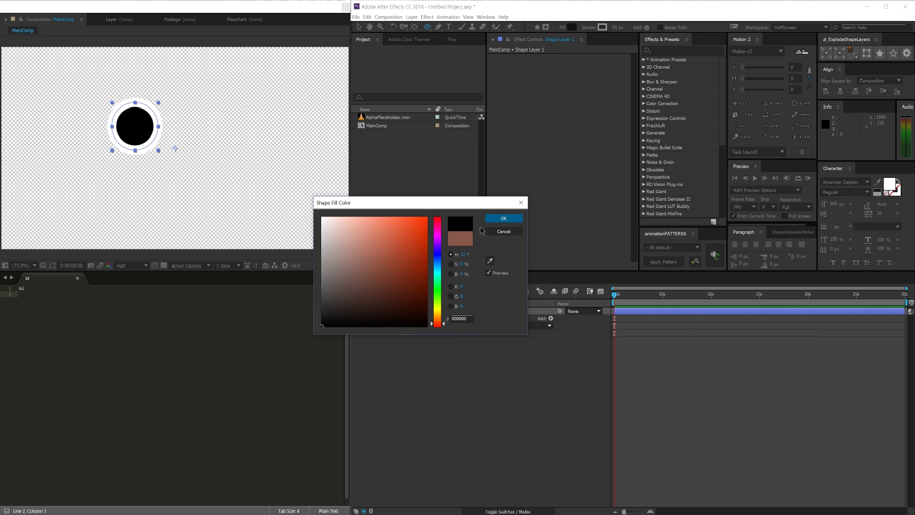
pyautogui.click(503, 219)
pyautogui.click(588, 27)
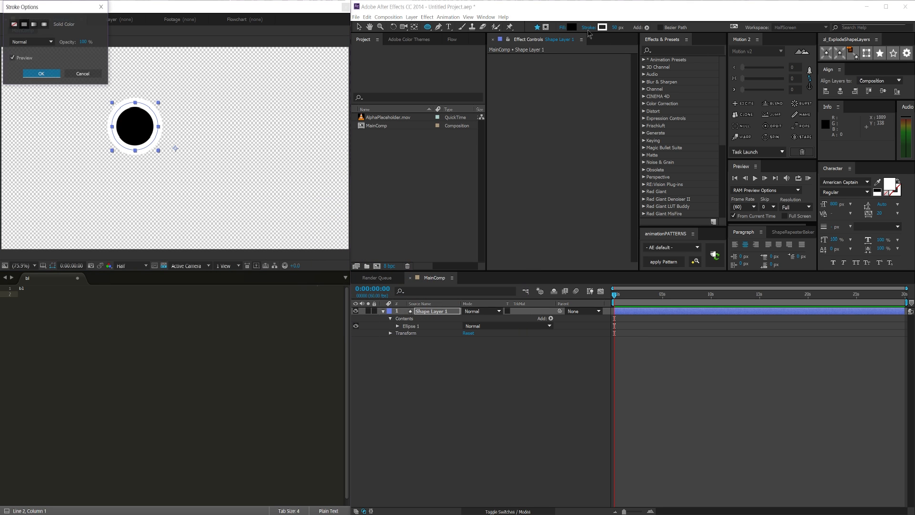
pyautogui.click(14, 24)
pyautogui.click(33, 72)
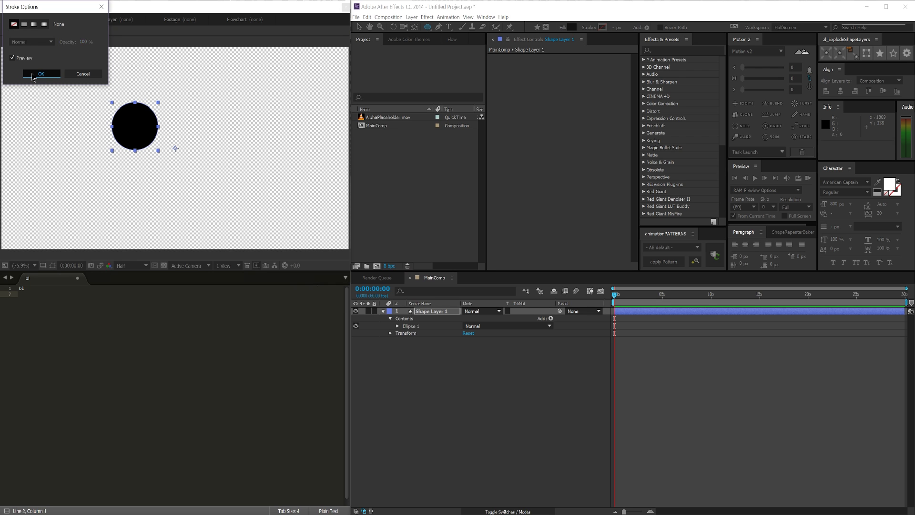
# Move the circle's shape layer further left and slightly down in the composition.
pyautogui.press('v')
pyautogui.doubleClick(140, 135)
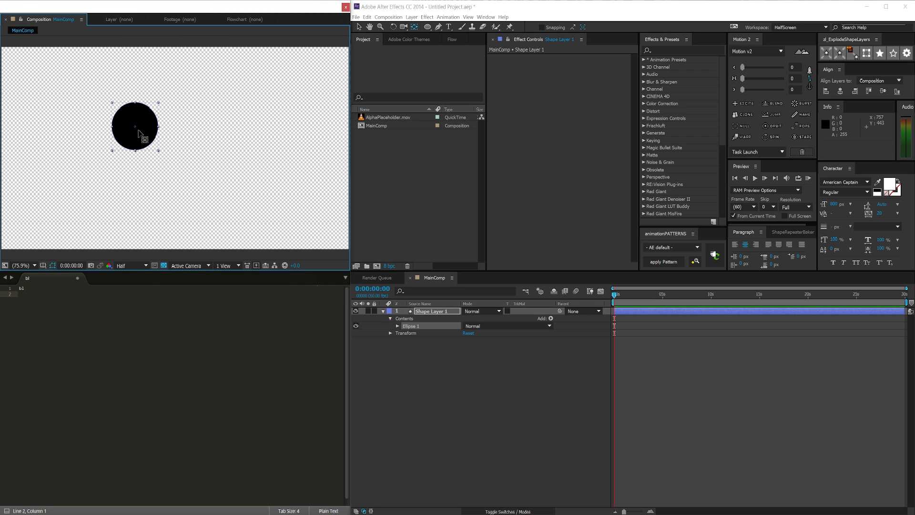
pyautogui.click(444, 313)
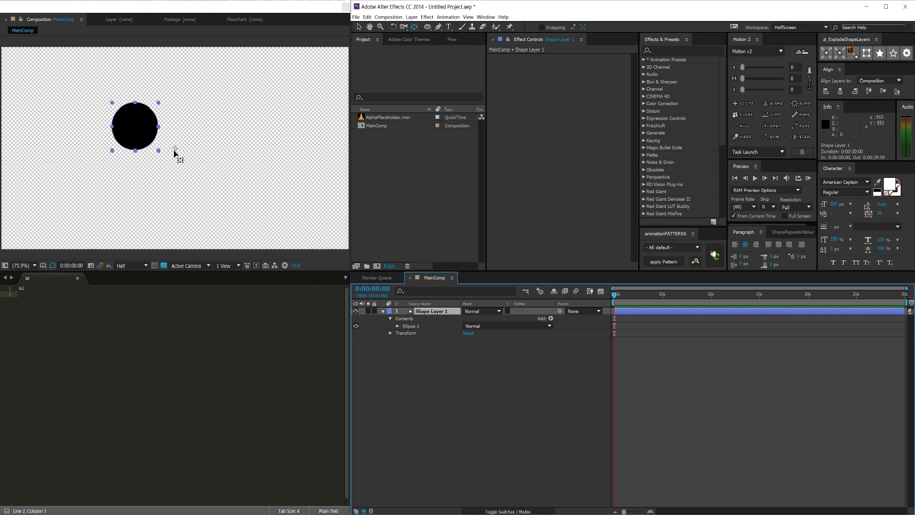
pyautogui.click(132, 138)
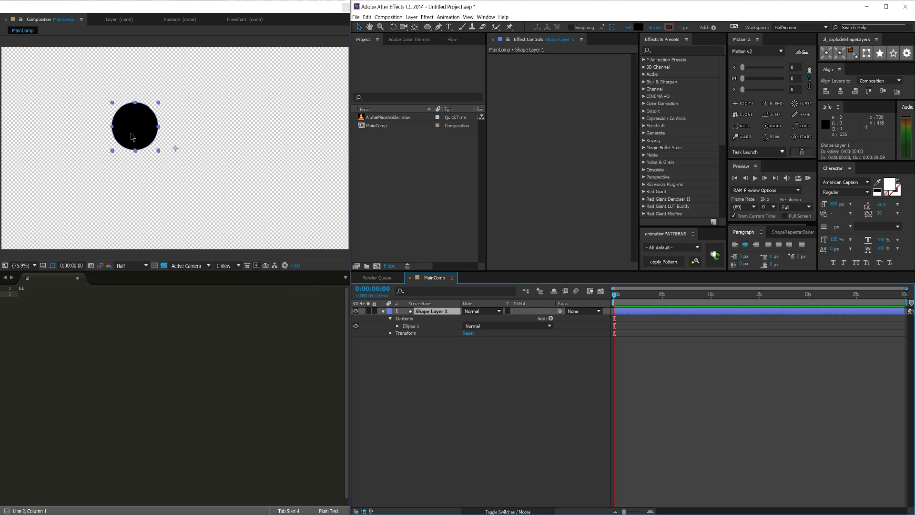
pyautogui.moveTo(132, 137); pyautogui.dragTo(106, 150)
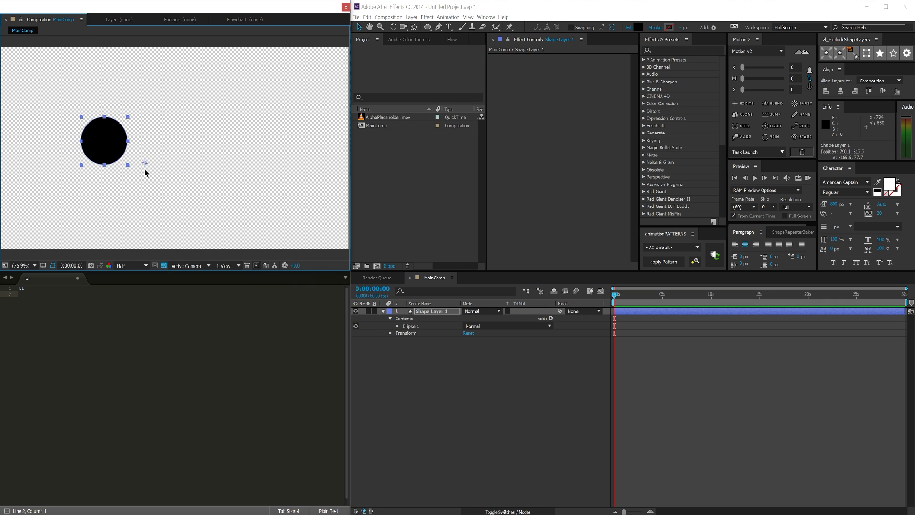
# Show the Title/Action Safe guides and move the shape layer's anchor point onto the composition's center mark.
pyautogui.press('y')
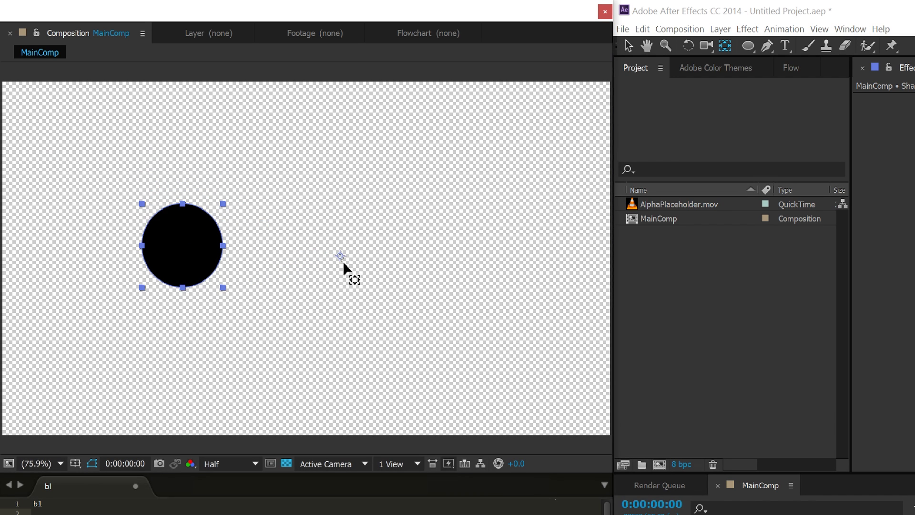
pyautogui.moveTo(343, 263); pyautogui.dragTo(320, 262)
pyautogui.hotkey('ctrl', 'z')
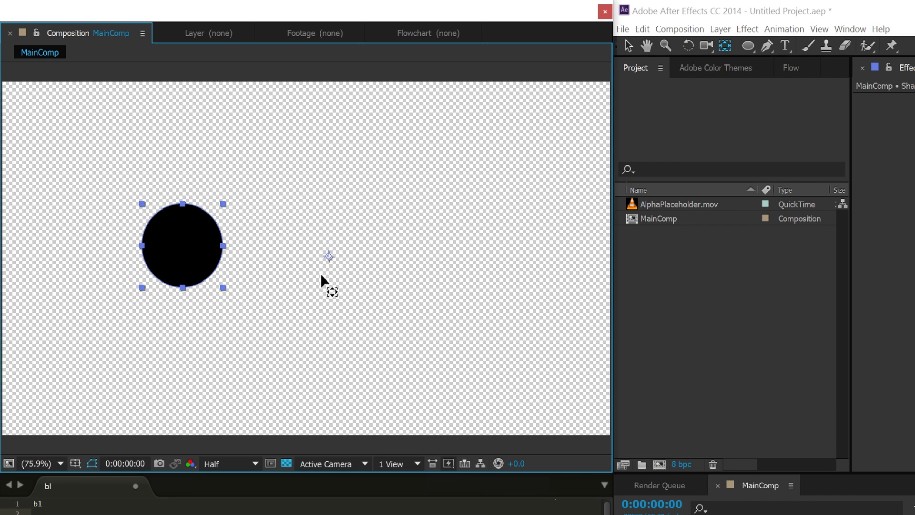
pyautogui.click(74, 463)
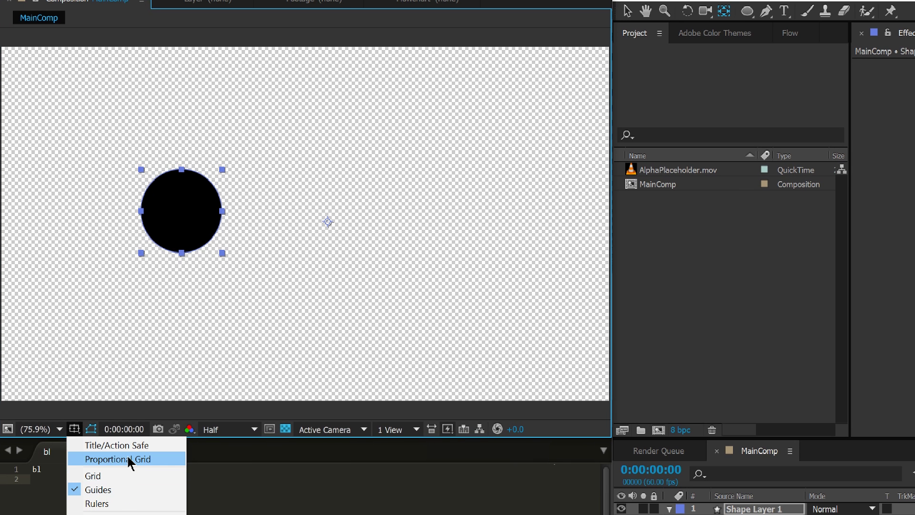
pyautogui.click(125, 445)
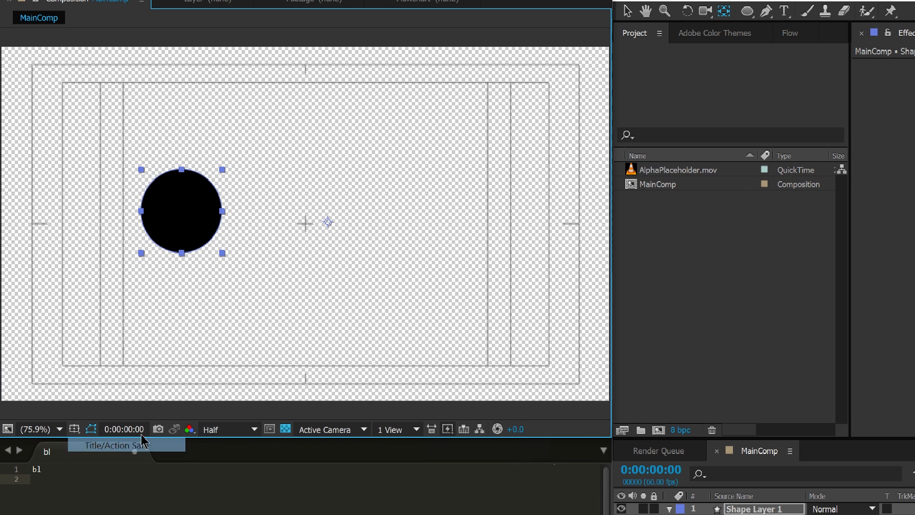
pyautogui.moveTo(329, 258); pyautogui.dragTo(305, 261)
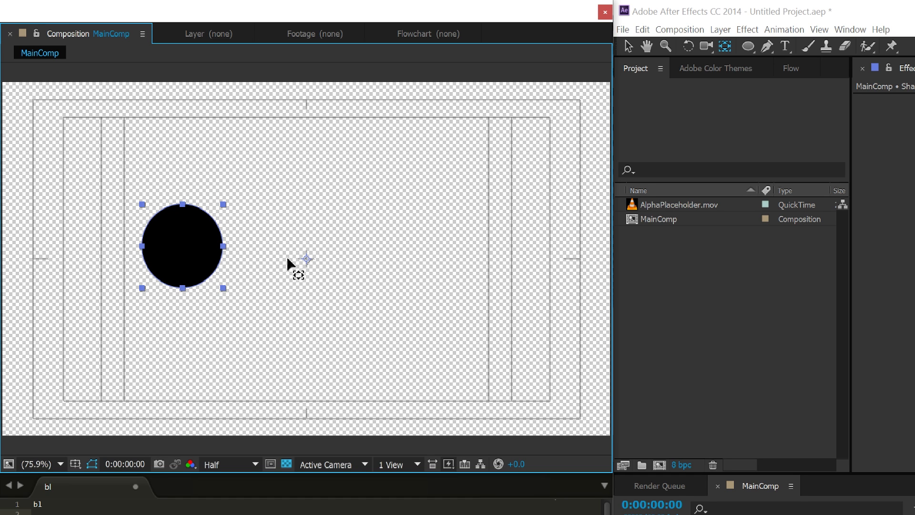
# Try rotating the circle around its centered anchor point, and undo the rotation.
pyautogui.press('v')
pyautogui.press('w')
pyautogui.moveTo(184, 266); pyautogui.dragTo(236, 162)
pyautogui.hotkey('ctrl', 'z')
pyautogui.press('v')
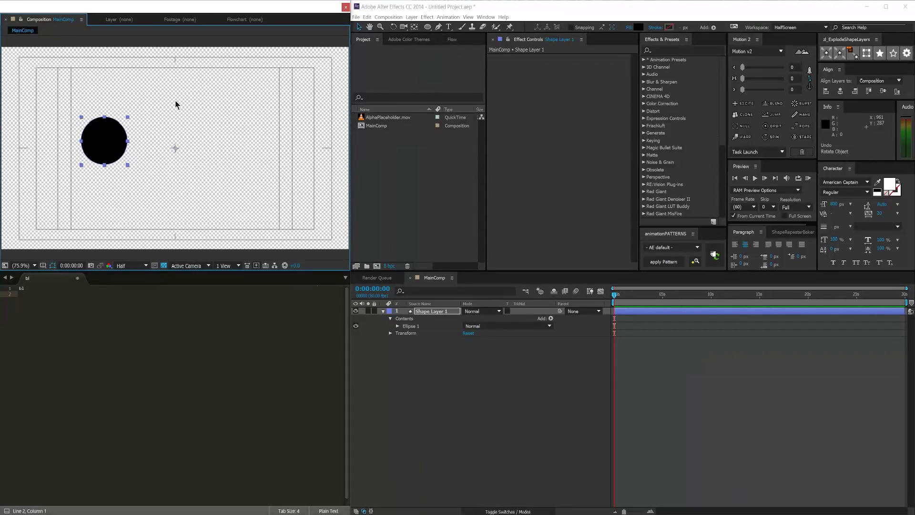
# Expand the shape layer's Ellipse 1 group and its Ellipse Path 1 to show the Size and Position properties.
pyautogui.click(431, 311)
pyautogui.click(397, 326)
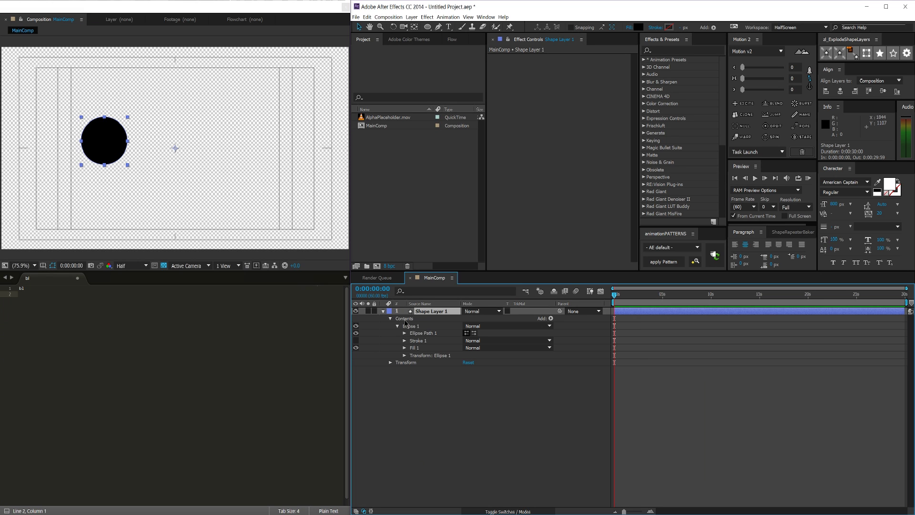
pyautogui.click(427, 319)
pyautogui.click(414, 326)
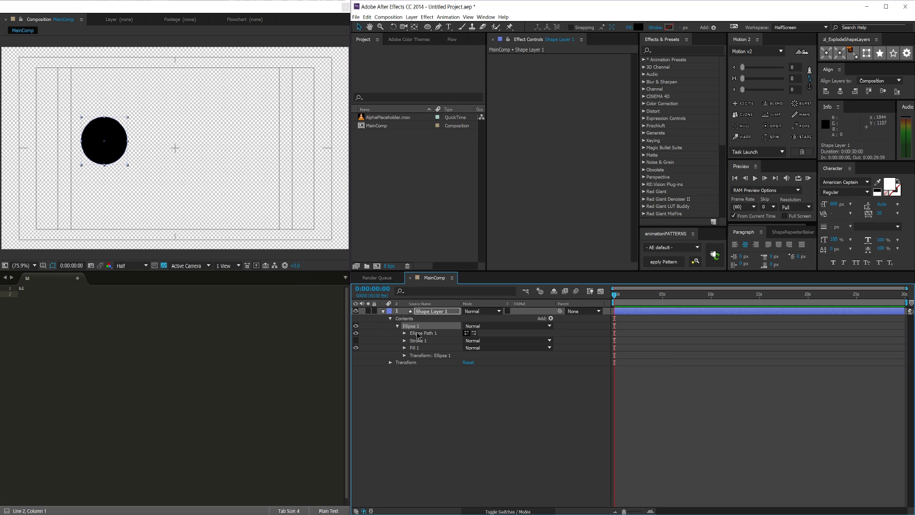
pyautogui.click(420, 334)
pyautogui.press('F2')
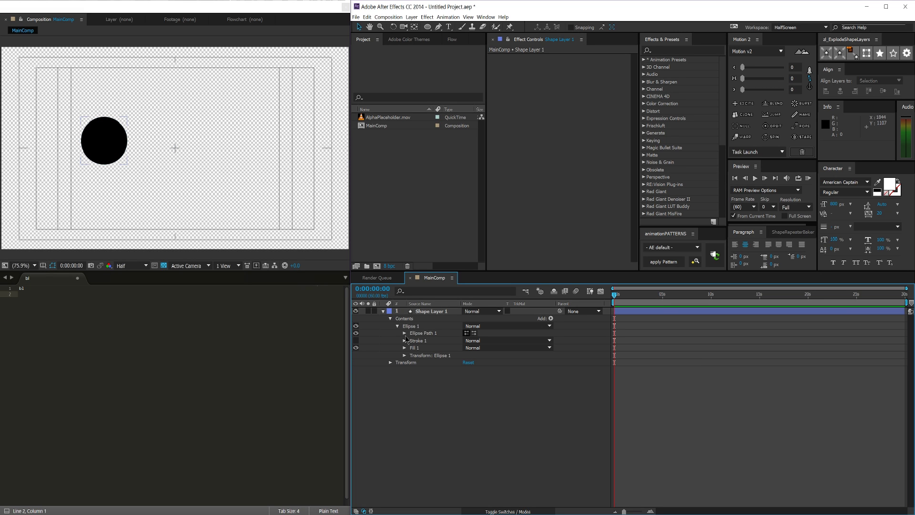
pyautogui.click(405, 333)
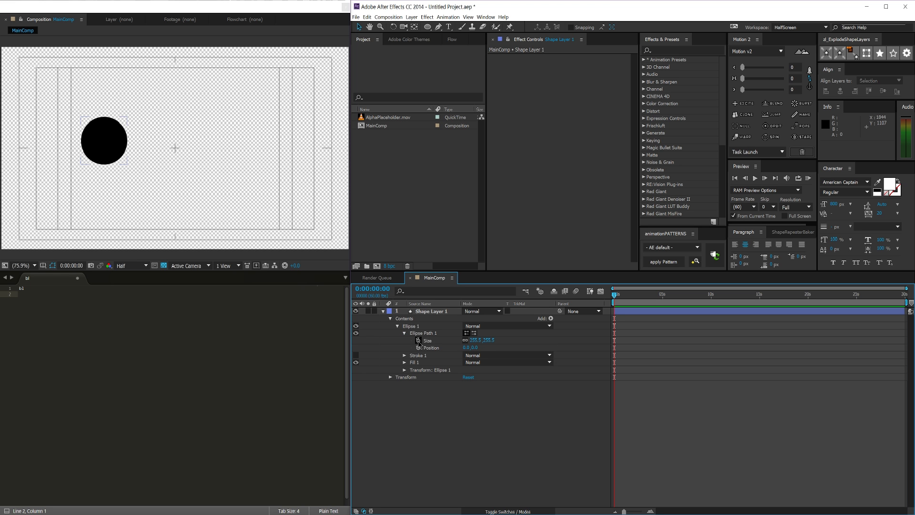
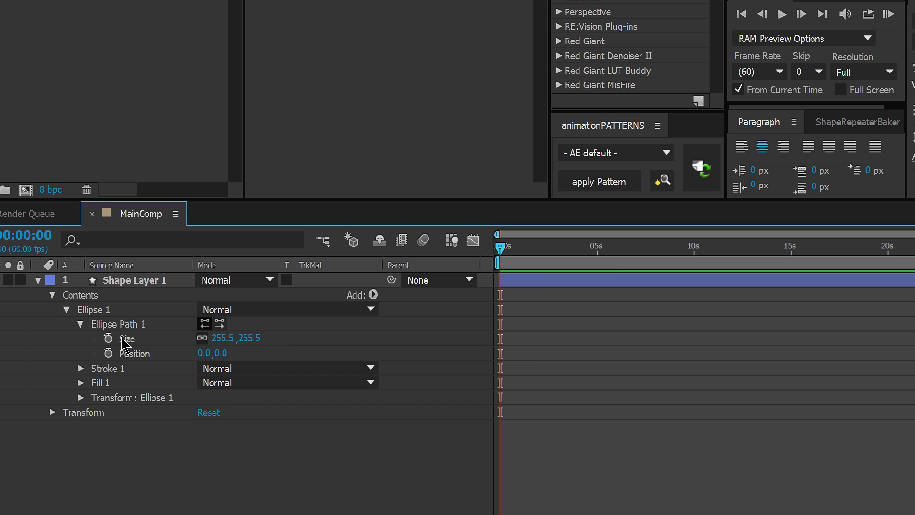
# Start keyframing the ellipse path's Size at 0:00:00:00 and set the first keyframe to 0.
pyautogui.click(108, 338)
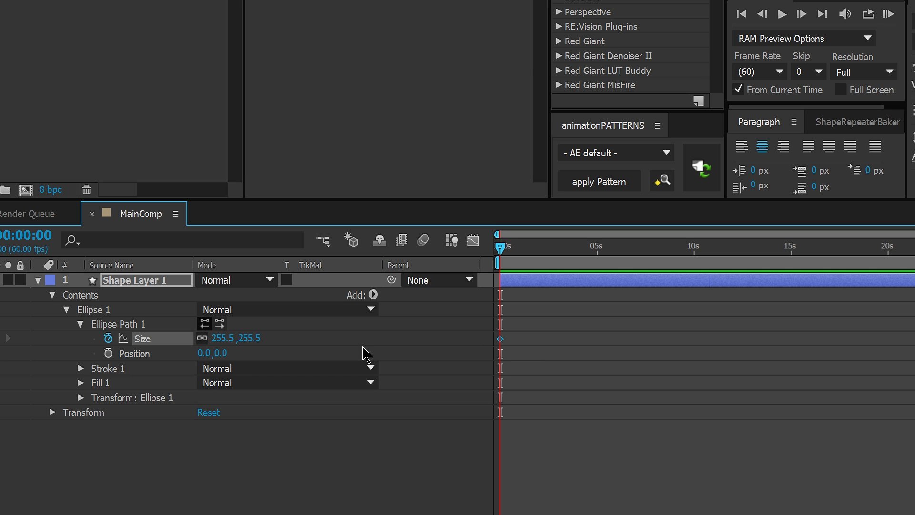
pyautogui.click(232, 338)
pyautogui.write('0')
pyautogui.press('Return')
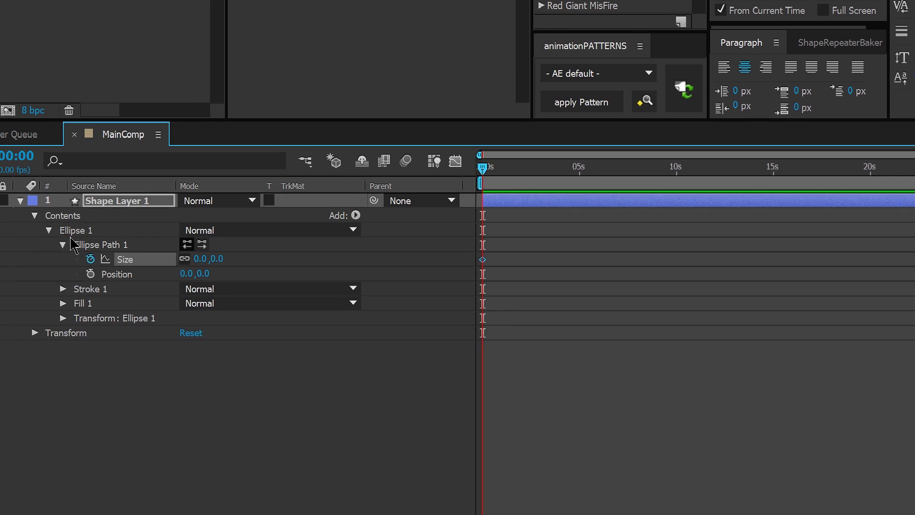
# Add a Size keyframe of 100 for the ellipse path at 0:00:00:50.
pyautogui.moveTo(534, 168); pyautogui.dragTo(500, 164)
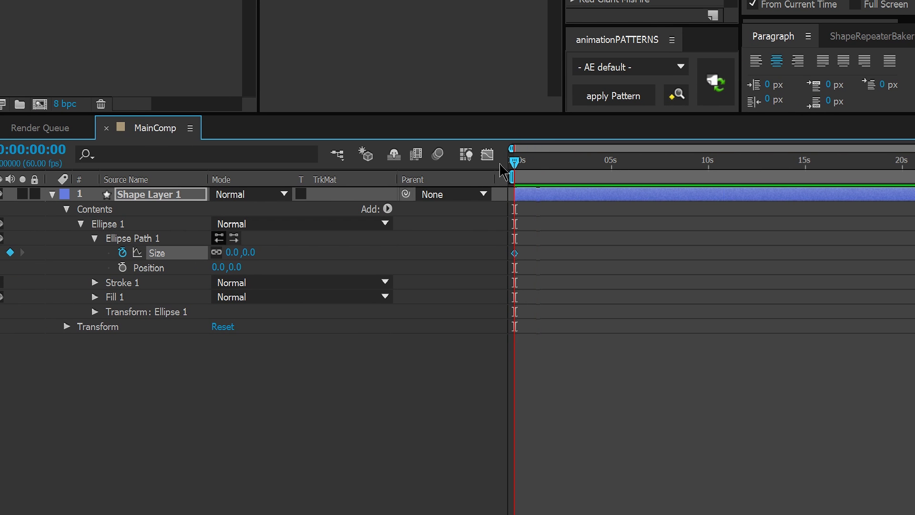
pyautogui.press('space')
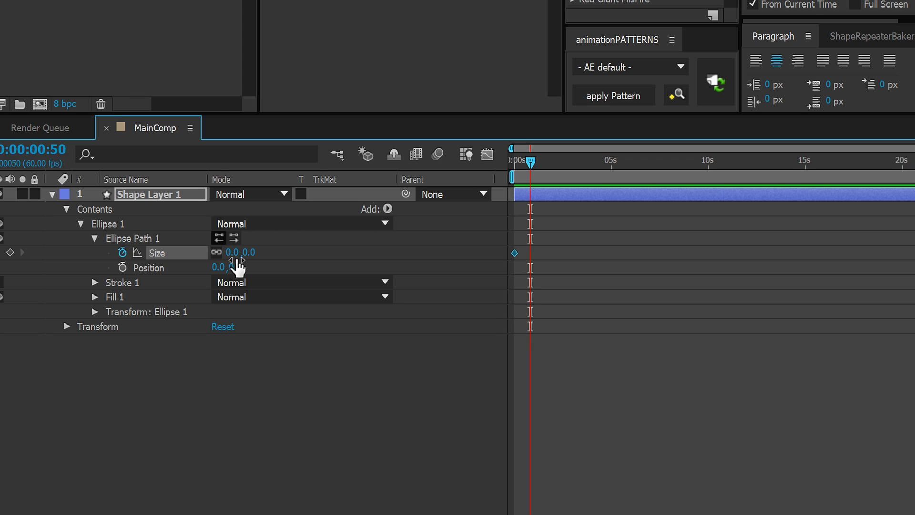
pyautogui.click(237, 258)
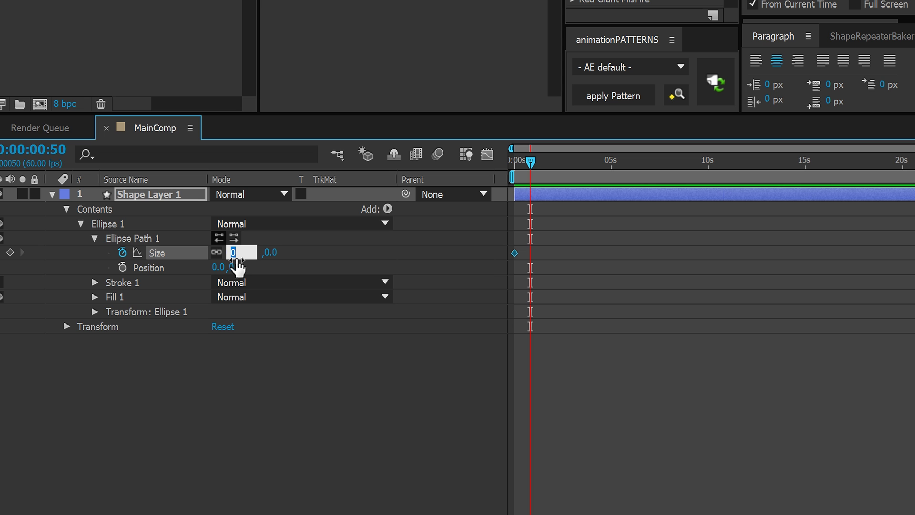
pyautogui.write('100')
pyautogui.press('Return')
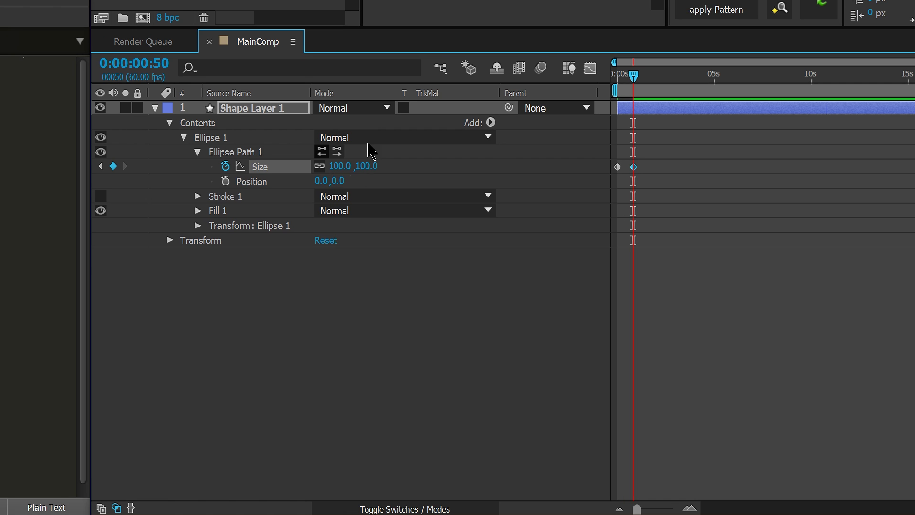
# Add a closing Size keyframe of 0 for the ellipse path at 0:00:01:40.
pyautogui.press('pagedown')
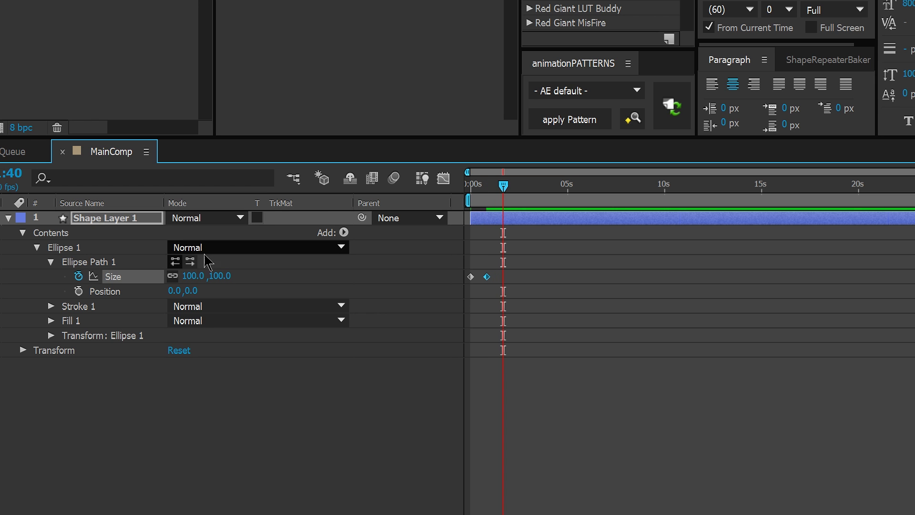
pyautogui.click(191, 277)
pyautogui.write('0')
pyautogui.press('Return')
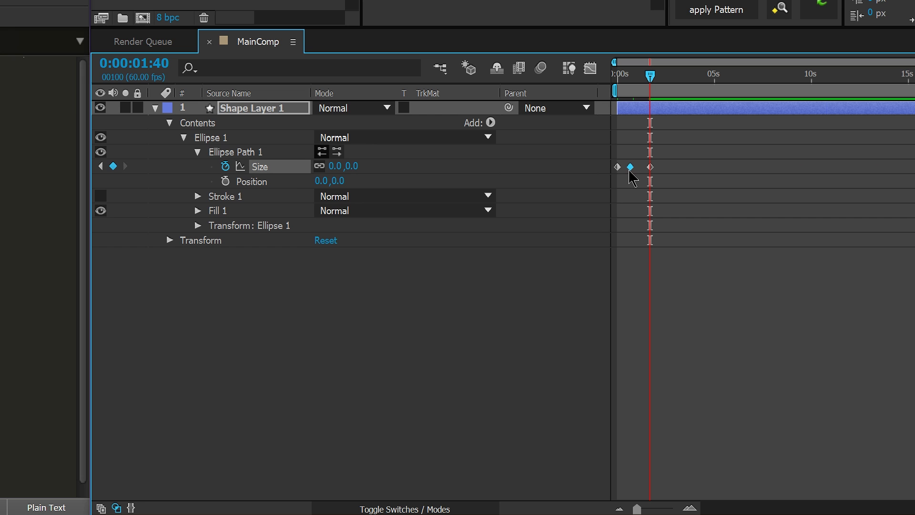
# Scrub from the start of the composition past the Size keyframes to check the circle growing and shrinking.
pyautogui.moveTo(637, 89); pyautogui.dragTo(612, 86)
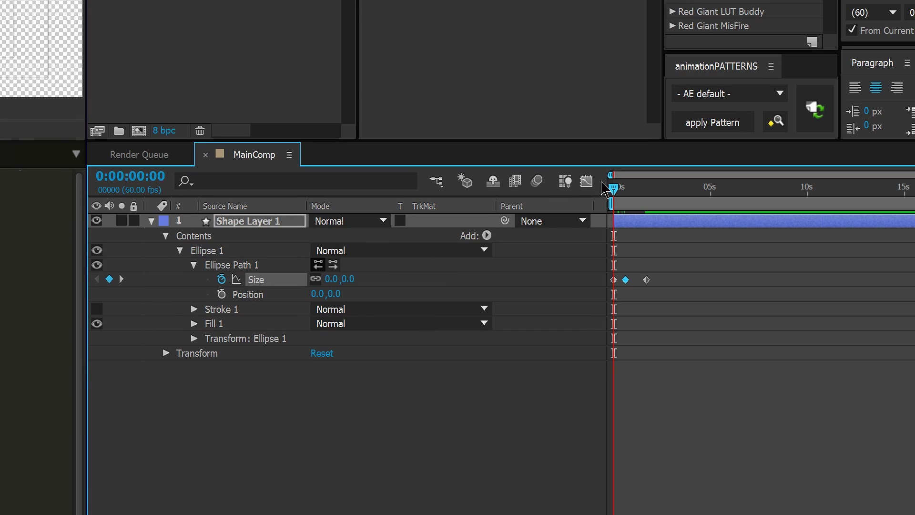
pyautogui.moveTo(614, 191)
pyautogui.mouseDown()
pyautogui.moveTo(634, 204)
pyautogui.moveTo(624, 200)
pyautogui.mouseUp()
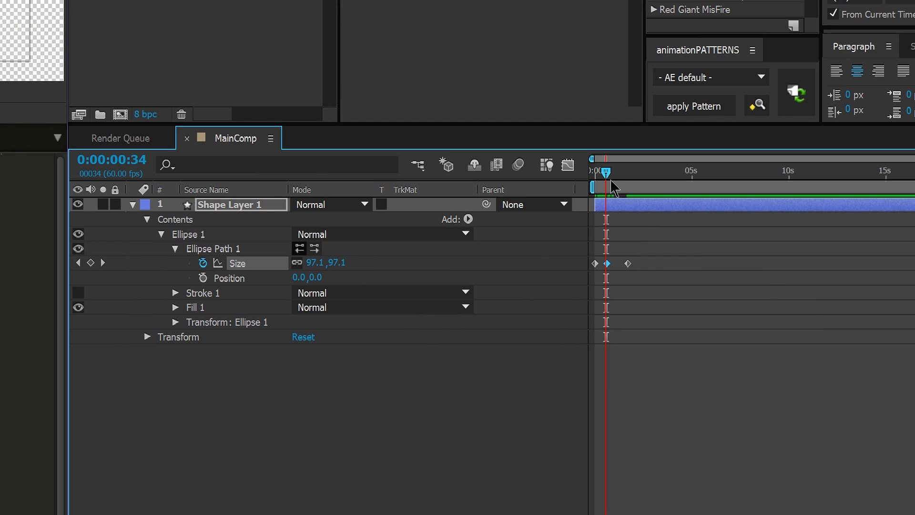
pyautogui.moveTo(599, 185); pyautogui.dragTo(631, 189)
# Fit the Size keyframes in the Graph Editor and move the peak keyframe earlier to about frame 25.
pyautogui.moveTo(660, 256); pyautogui.dragTo(587, 275)
pyautogui.hotkey('shift', 'F3')
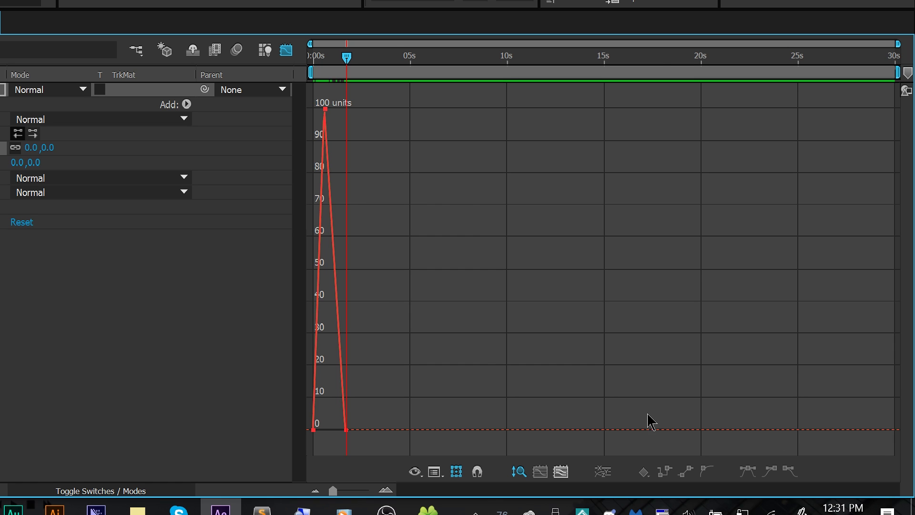
pyautogui.click(561, 471)
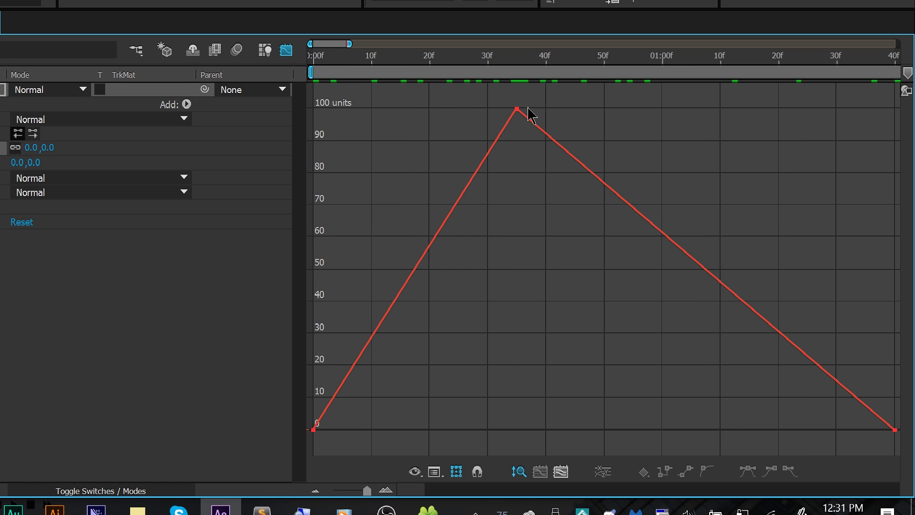
pyautogui.moveTo(518, 111); pyautogui.dragTo(491, 122)
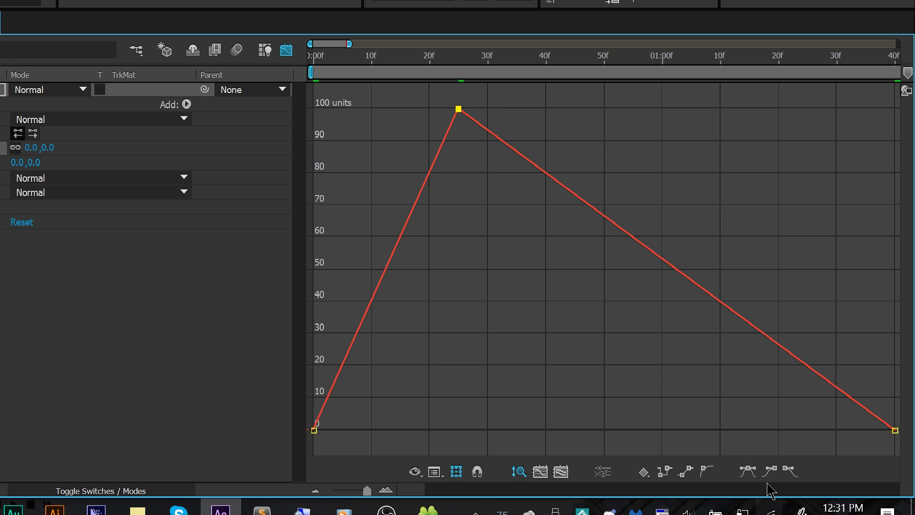
# Easy-ease the peak Size keyframe, lengthen both of its curve handles, and return to the layer bar view.
pyautogui.click(748, 471)
pyautogui.moveTo(602, 108); pyautogui.dragTo(687, 109)
pyautogui.moveTo(410, 108); pyautogui.dragTo(364, 108)
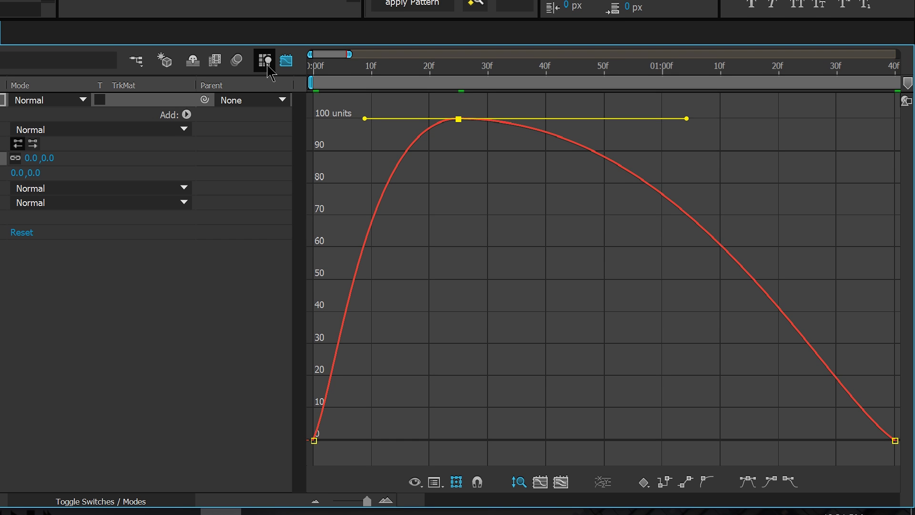
pyautogui.click(286, 50)
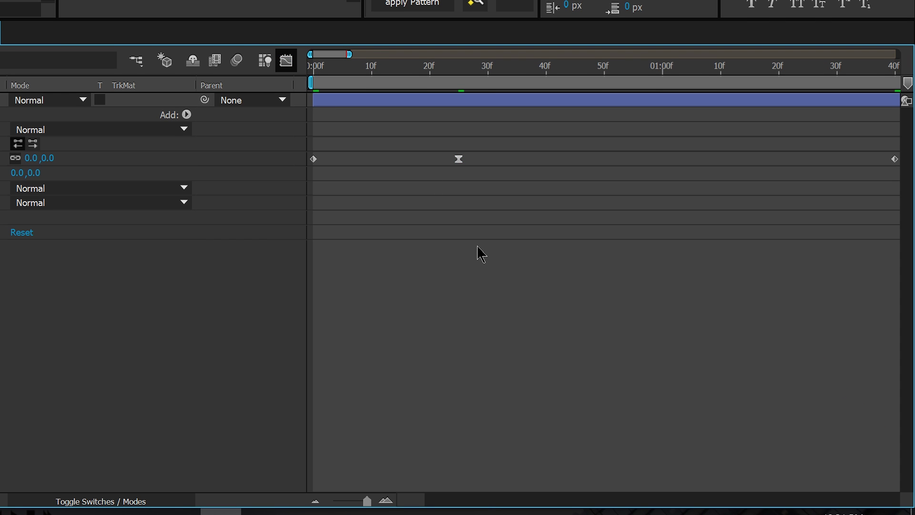
# Play a RAM preview of the circle's eased size animation, and stop it.
pyautogui.press('-')
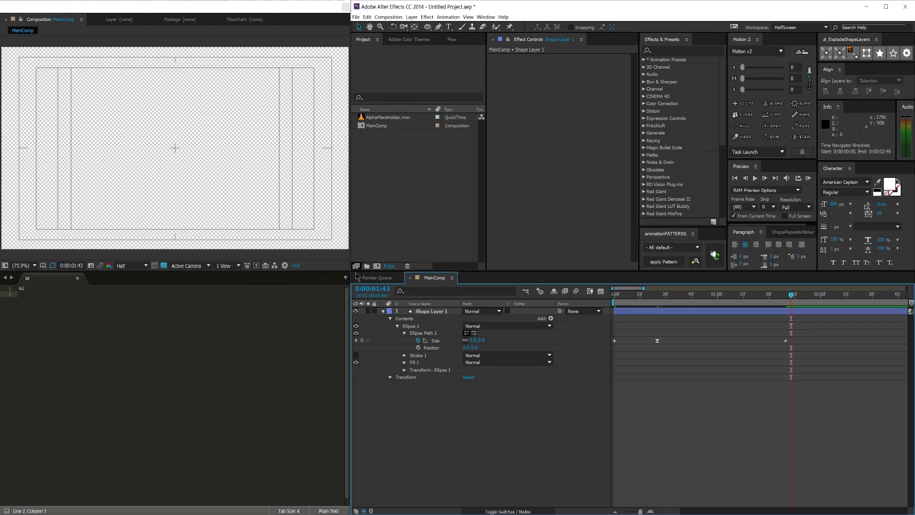
pyautogui.press('KP_0')
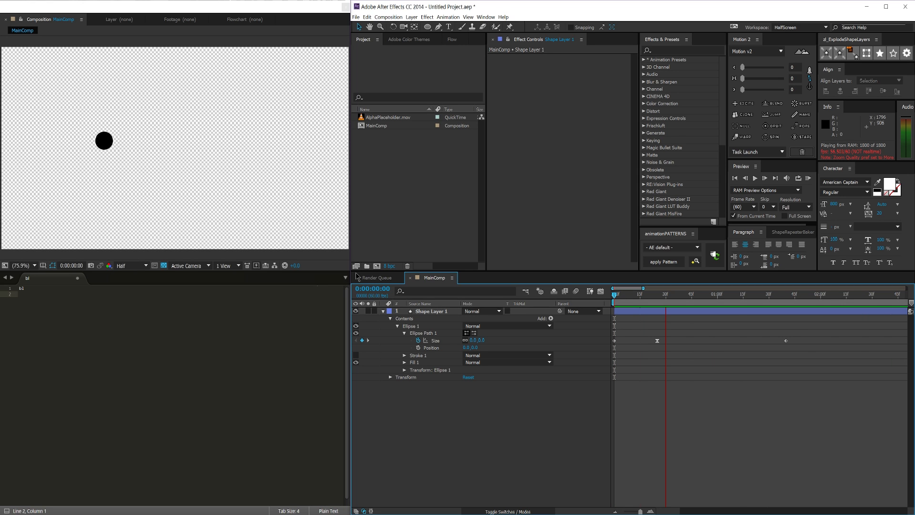
pyautogui.press("'")
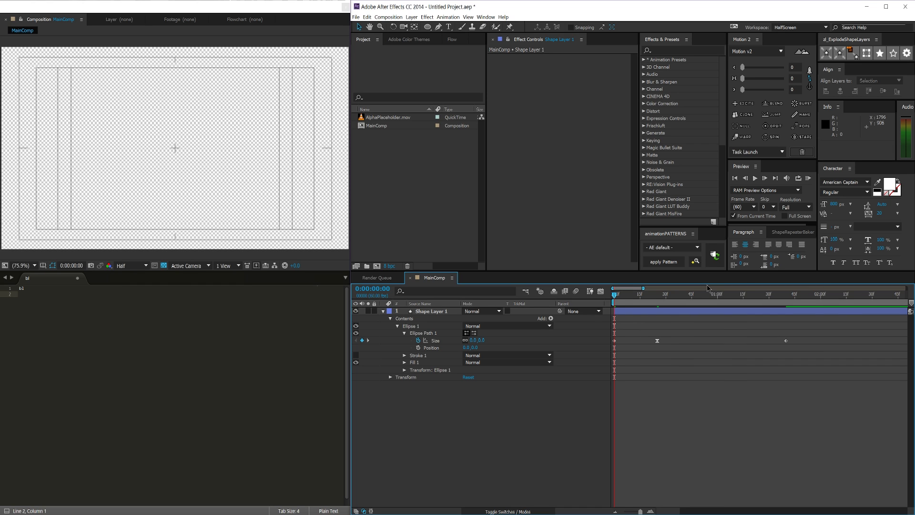
# At frame 26, collapse Ellipse 1 and add a Repeater to the shape layer's Contents, outside the ellipse group.
pyautogui.click(659, 294)
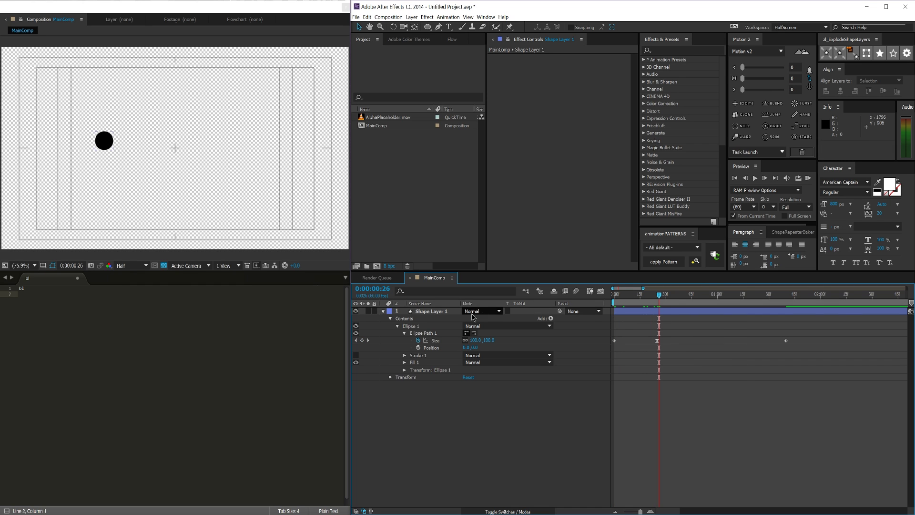
pyautogui.click(431, 312)
pyautogui.click(419, 328)
pyautogui.click(426, 320)
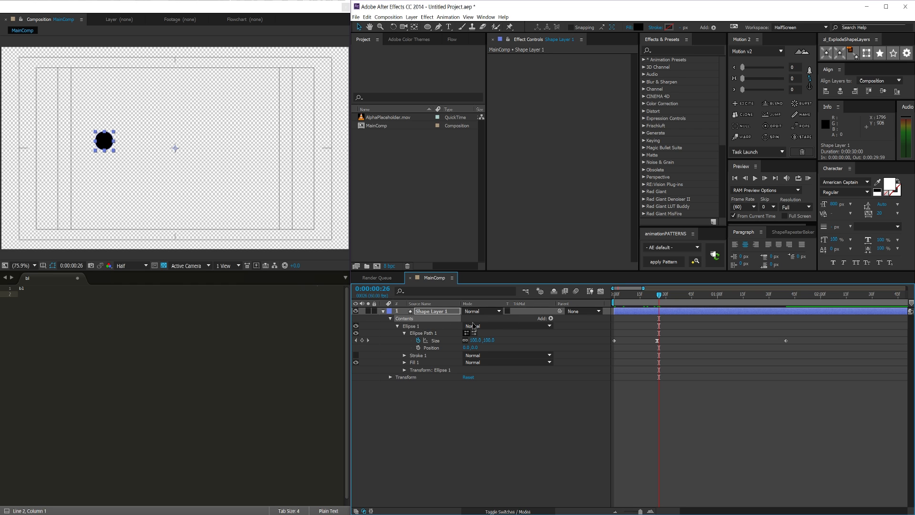
pyautogui.click(397, 327)
pyautogui.click(411, 328)
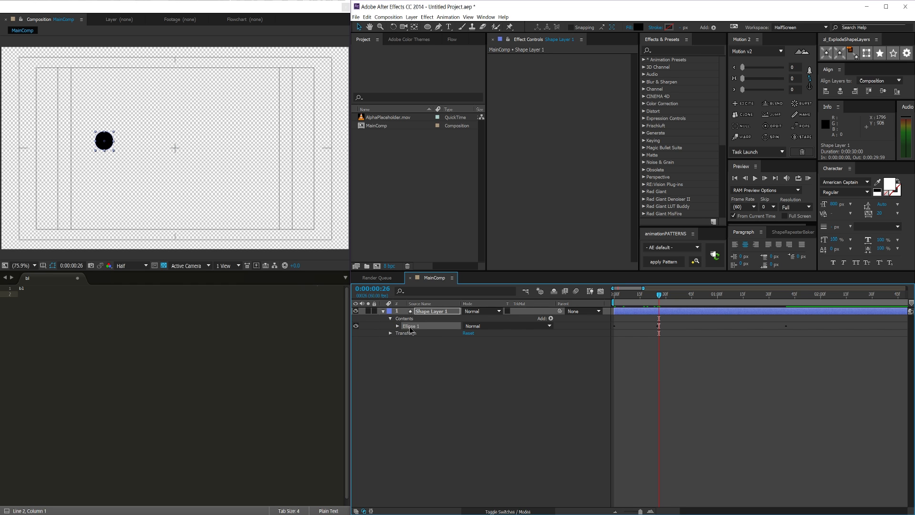
pyautogui.click(405, 320)
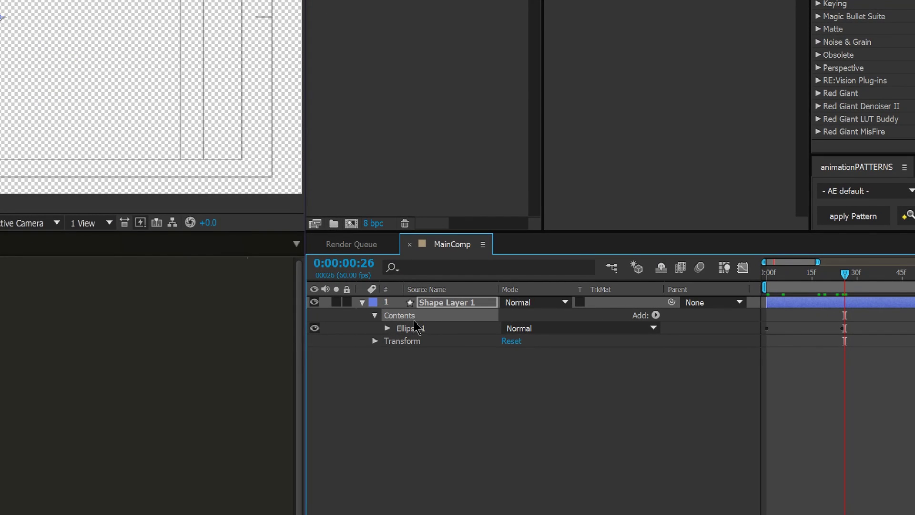
pyautogui.click(656, 316)
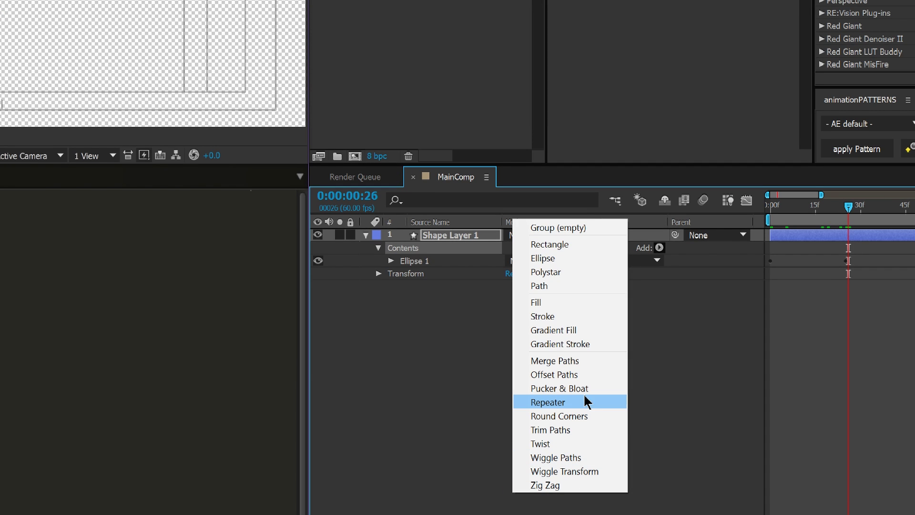
pyautogui.click(567, 403)
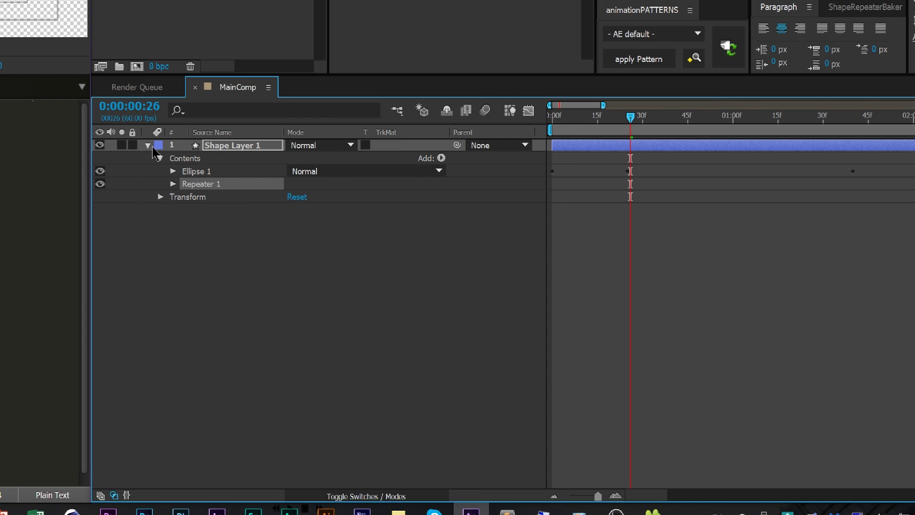
# Expand Repeater 1 and set its number of Copies to 8.
pyautogui.click(173, 185)
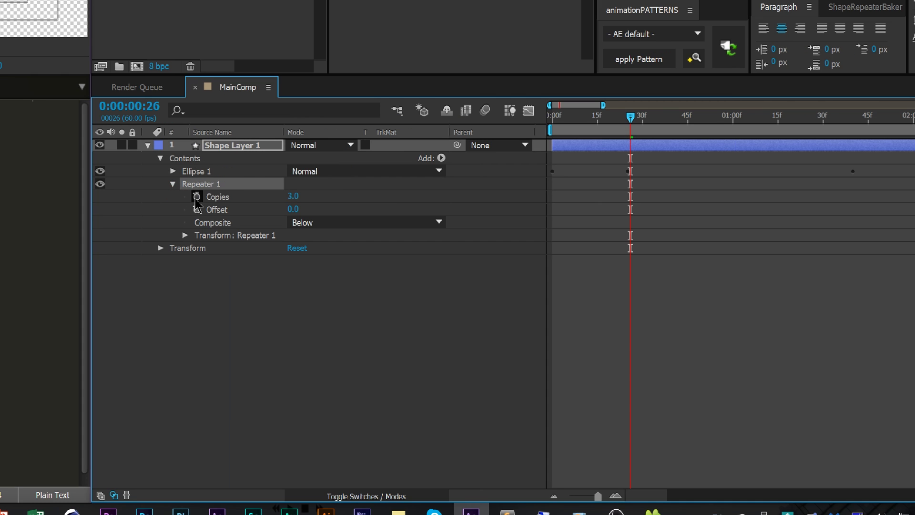
pyautogui.click(221, 197)
pyautogui.click(221, 210)
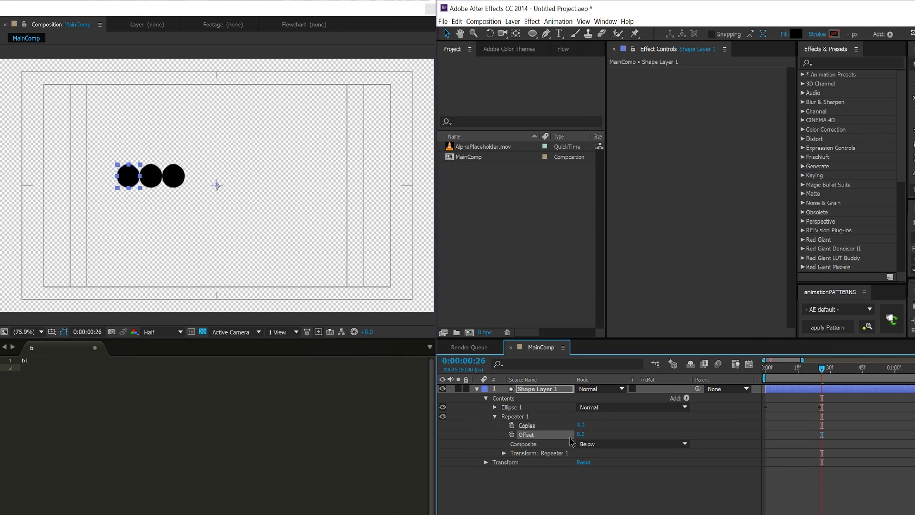
pyautogui.moveTo(582, 427)
pyautogui.mouseDown()
pyautogui.moveTo(591, 436)
pyautogui.moveTo(587, 427)
pyautogui.mouseUp()
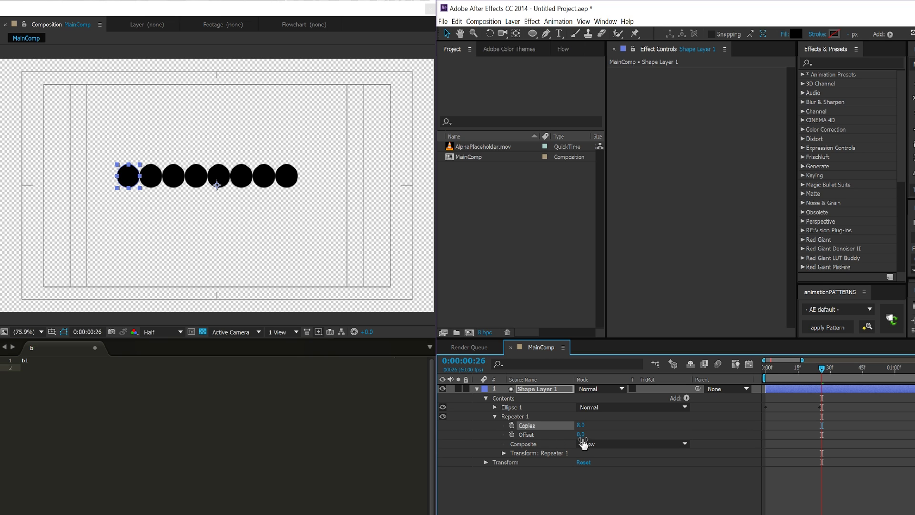
# Try different Offset values on Repeater 1, including -4, and return the Offset to 0.
pyautogui.moveTo(583, 438); pyautogui.dragTo(581, 435)
pyautogui.click(582, 435)
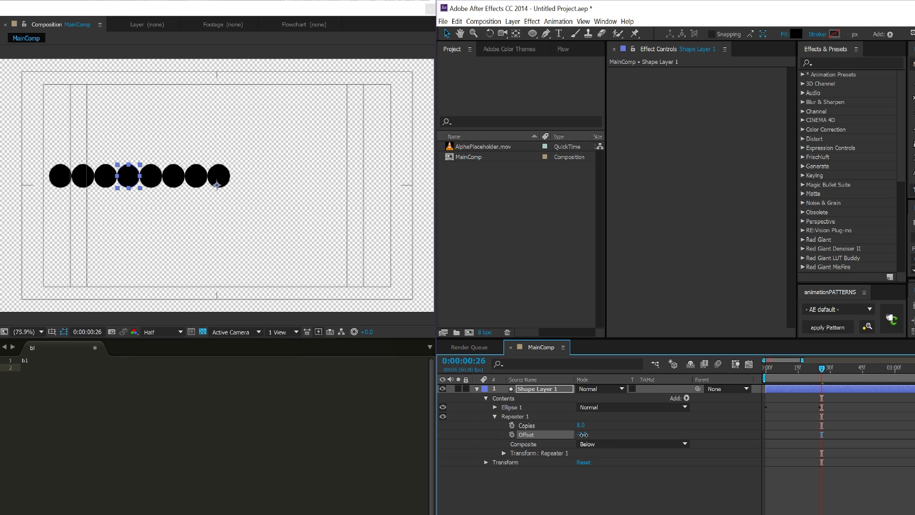
pyautogui.press('Return')
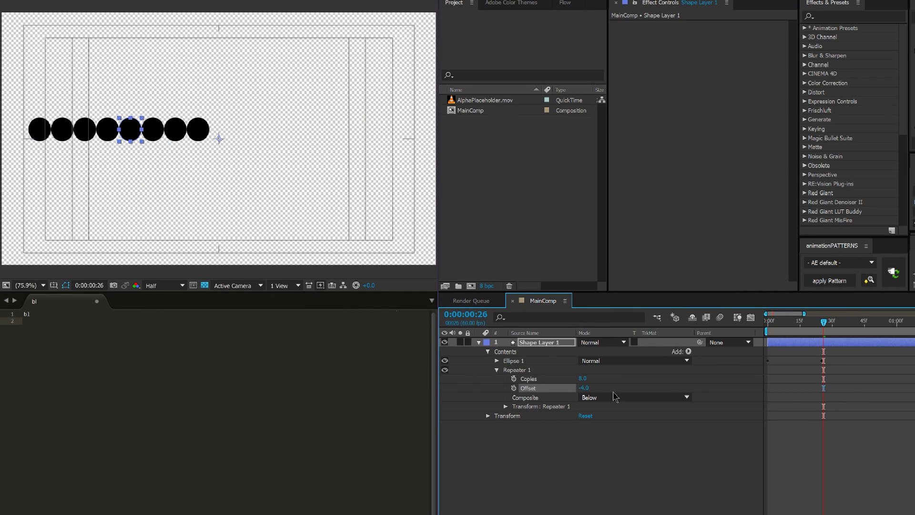
pyautogui.moveTo(588, 394)
pyautogui.mouseDown()
pyautogui.moveTo(605, 399)
pyautogui.moveTo(596, 400)
pyautogui.mouseUp()
pyautogui.click(583, 388)
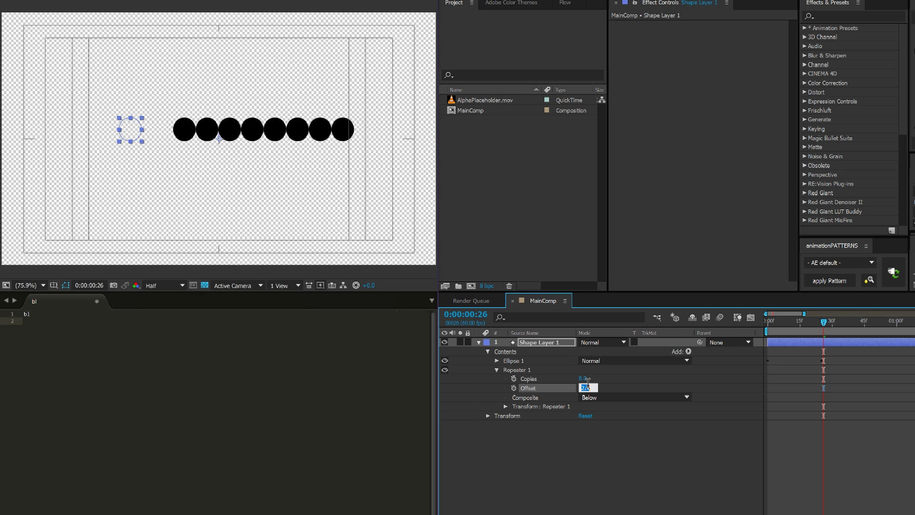
pyautogui.write('0')
pyautogui.press('Return')
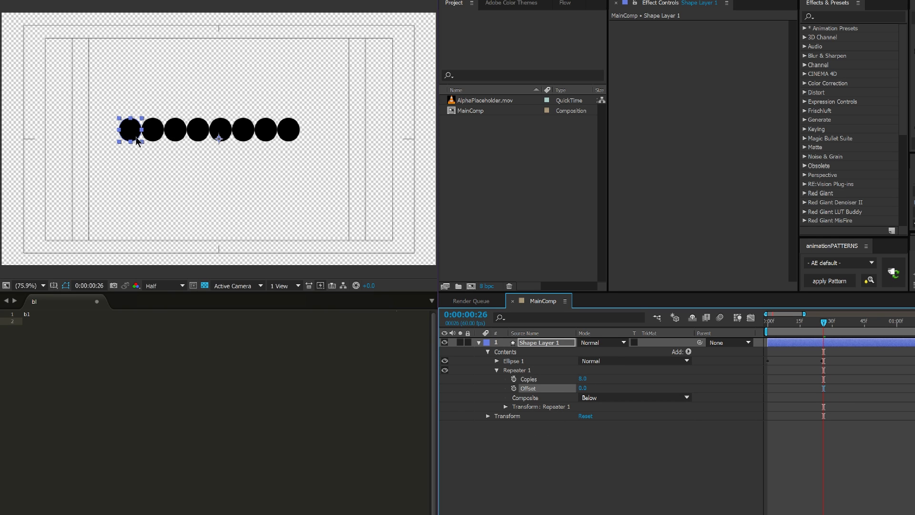
# Expand Transform: Repeater 1 and set its horizontal Position to -100 so the copies run in the opposite direction.
pyautogui.click(506, 407)
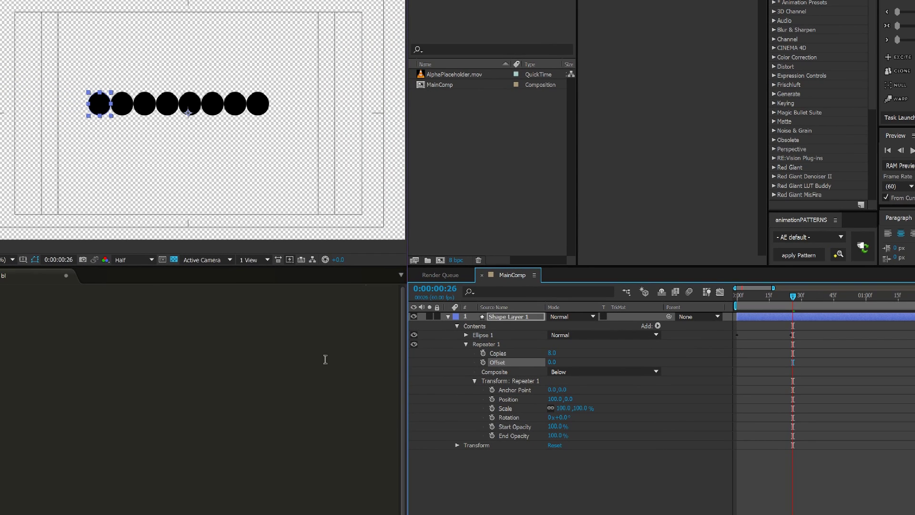
pyautogui.click(533, 400)
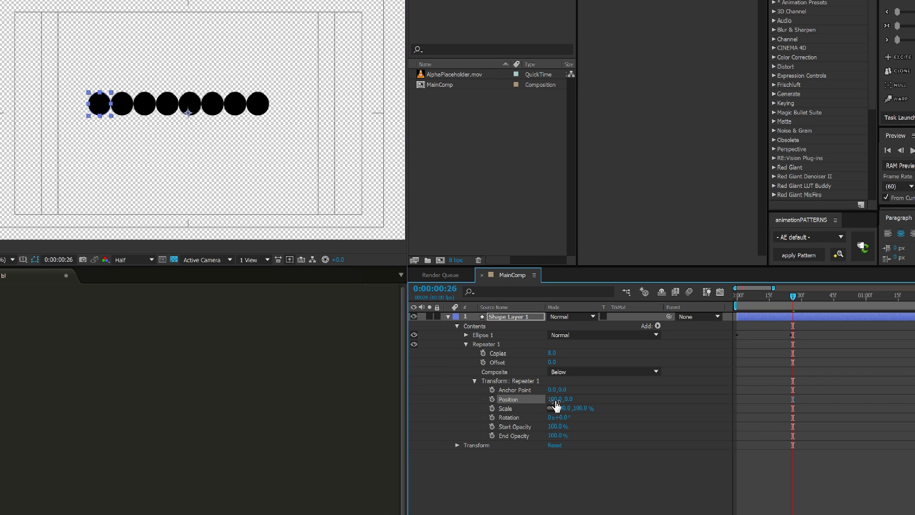
pyautogui.click(554, 400)
pyautogui.write('-100')
pyautogui.press('Return')
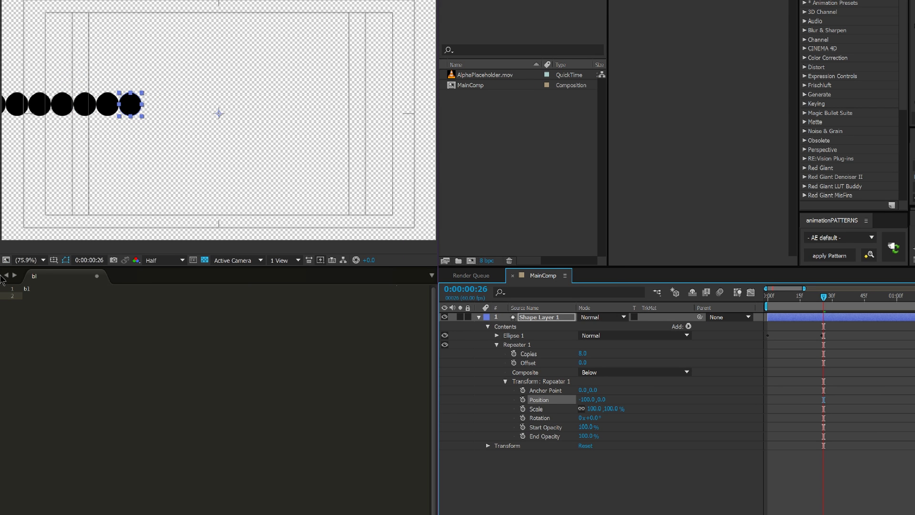
# Try a horizontal Position of 0 for the Repeater's copies, and restore their spacing to 100.
pyautogui.click(588, 399)
pyautogui.press('Return')
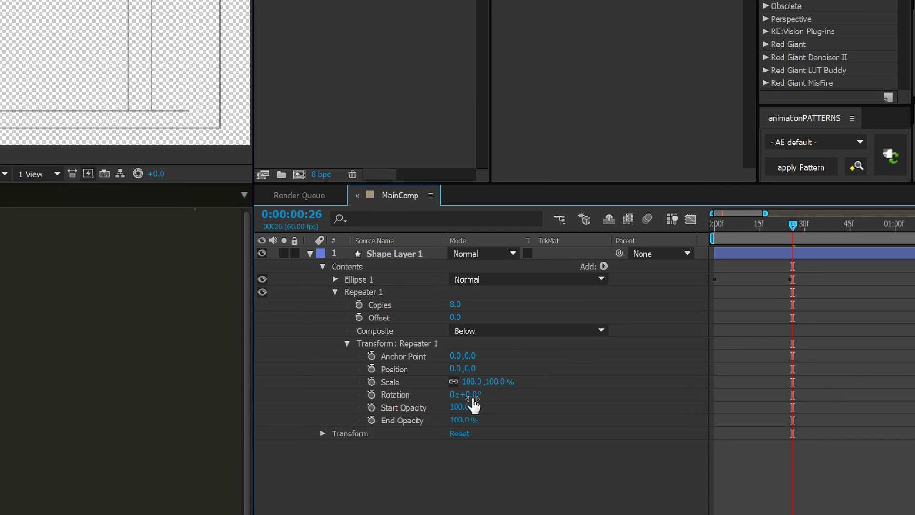
pyautogui.click(472, 381)
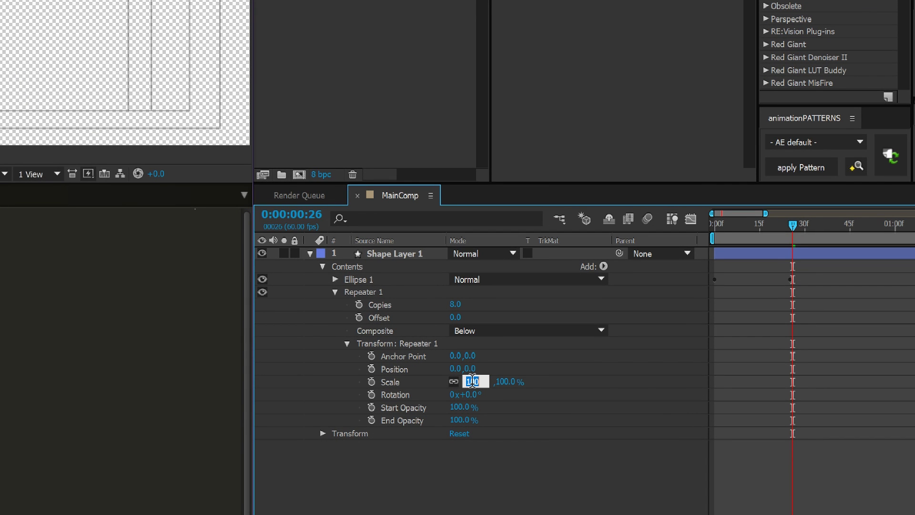
pyautogui.click(456, 369)
pyautogui.write('1')
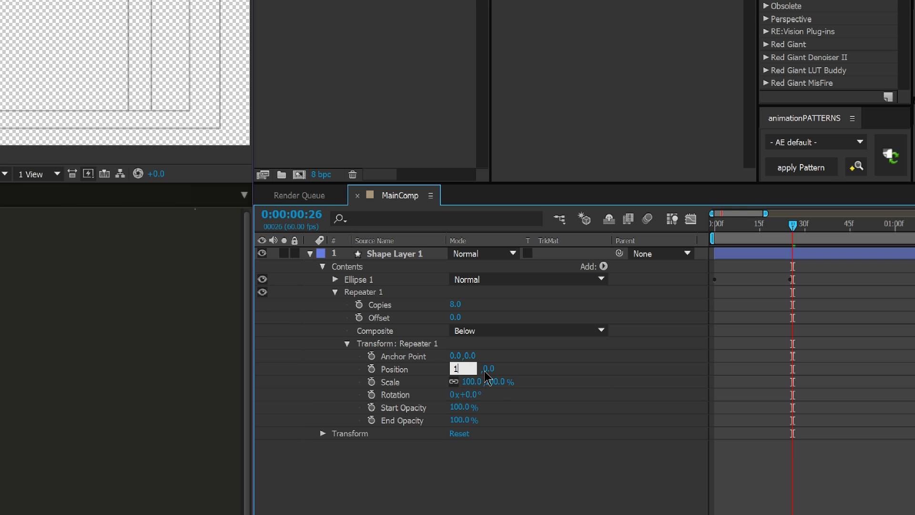
pyautogui.press('Return')
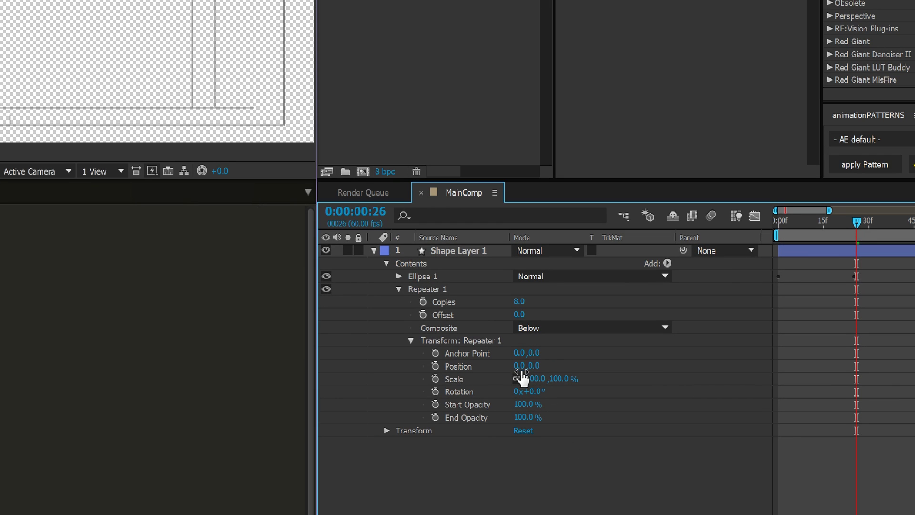
pyautogui.click(544, 386)
pyautogui.press('Return')
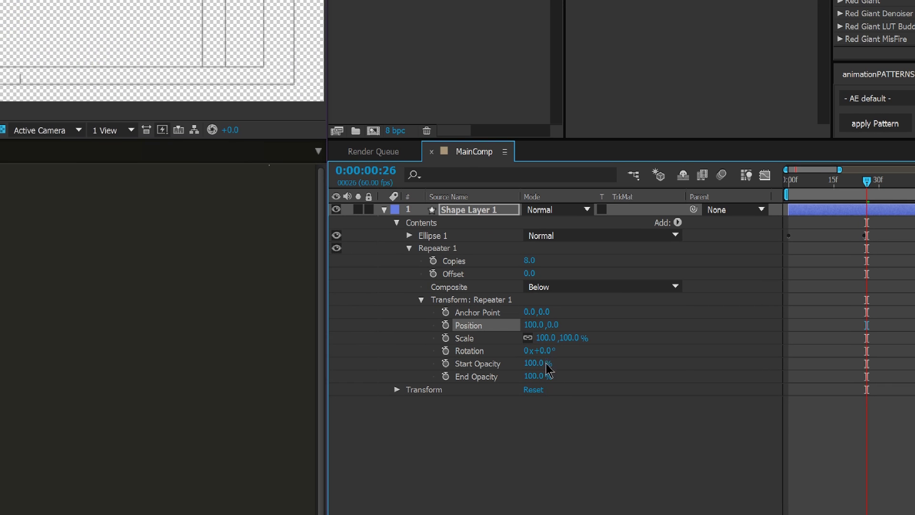
# Try shrinking each successive Repeater copy by setting the Scale to 90% and then to 50%.
pyautogui.click(546, 340)
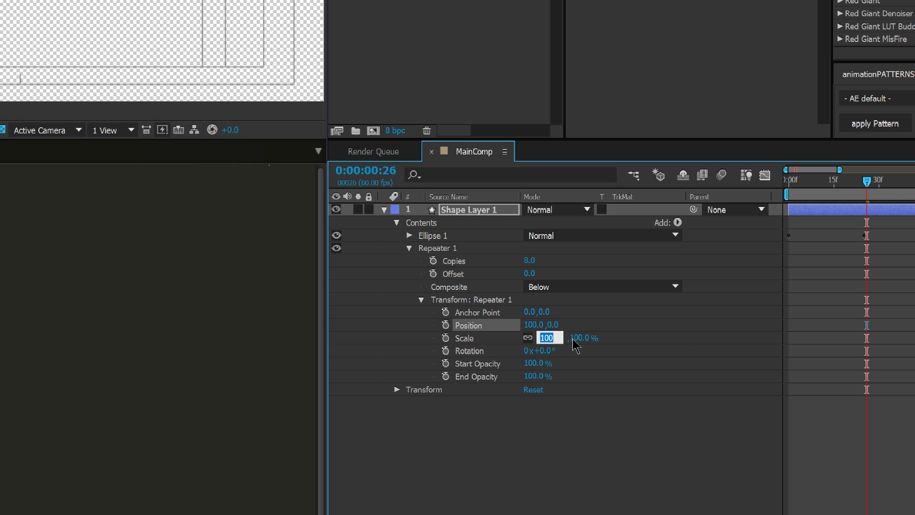
pyautogui.write('90')
pyautogui.press('Return')
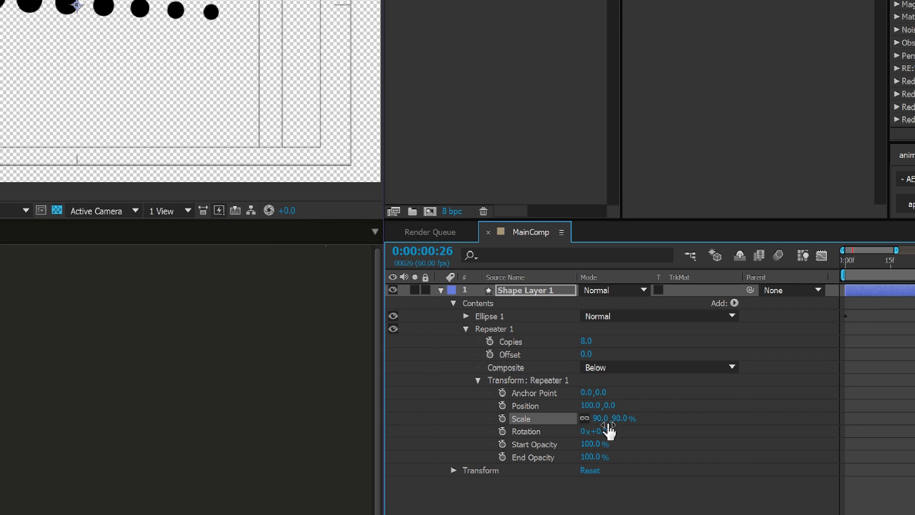
pyautogui.click(601, 418)
pyautogui.write('50')
pyautogui.press('Return')
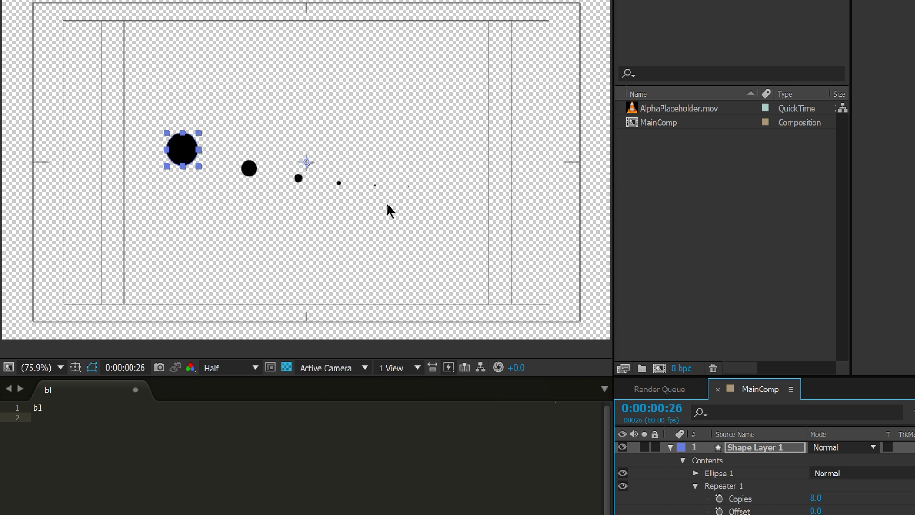
pyautogui.moveTo(305, 162); pyautogui.dragTo(216, 148)
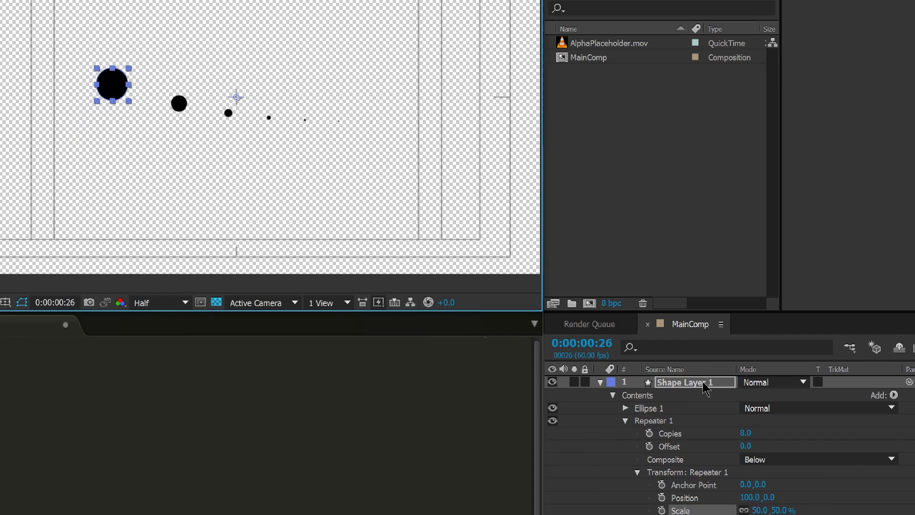
pyautogui.click(657, 410)
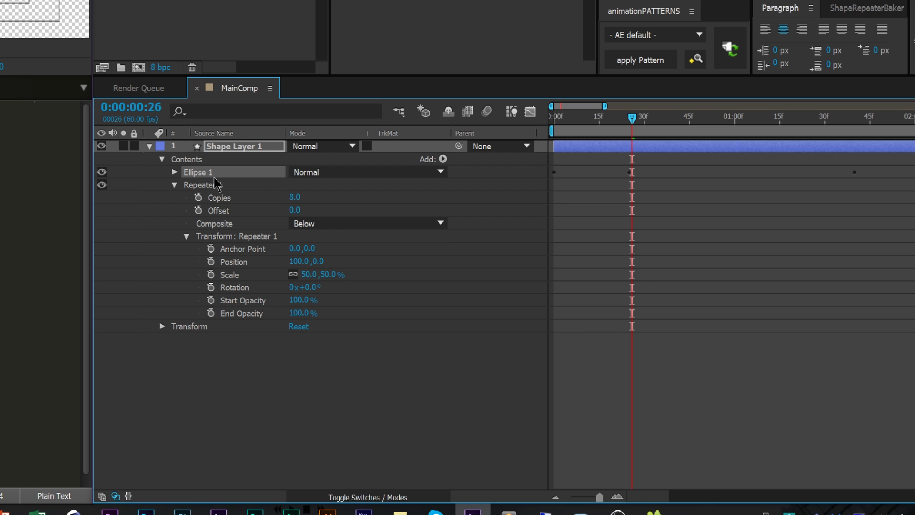
pyautogui.click(226, 236)
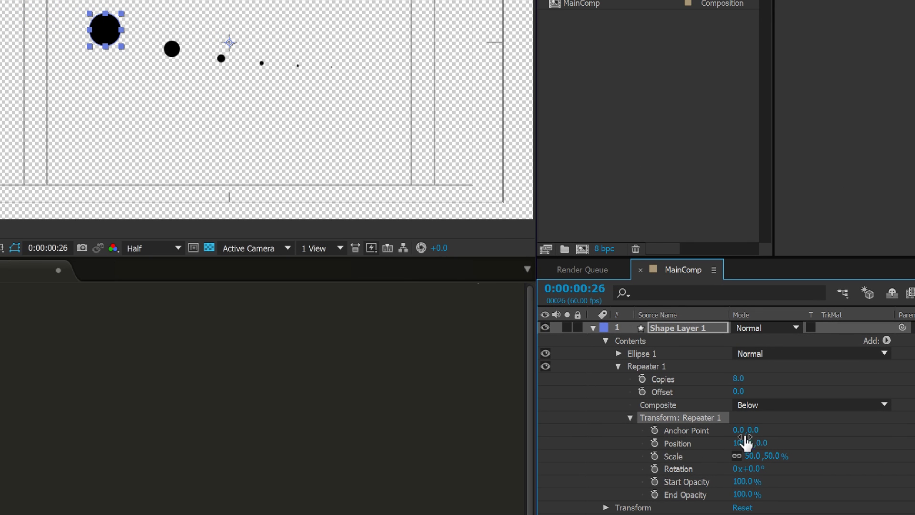
pyautogui.moveTo(738, 430); pyautogui.dragTo(705, 394)
# Set the Scale in Transform: Repeater 1 back to 100% for both width and height.
pyautogui.click(756, 454)
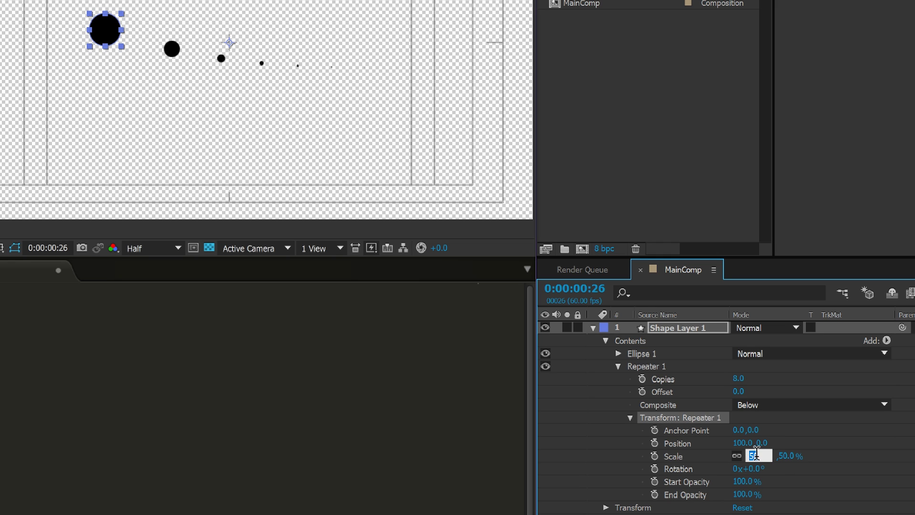
pyautogui.write('100')
pyautogui.press('Tab')
pyautogui.write('100')
# Set the Repeater's horizontal Position to 0 and its Rotation to 46° to arrange the copies in a ring.
pyautogui.hotkey('shift', 'Tab')
pyautogui.hotkey('shift', 'Tab')
pyautogui.hotkey('shift', 'Tab')
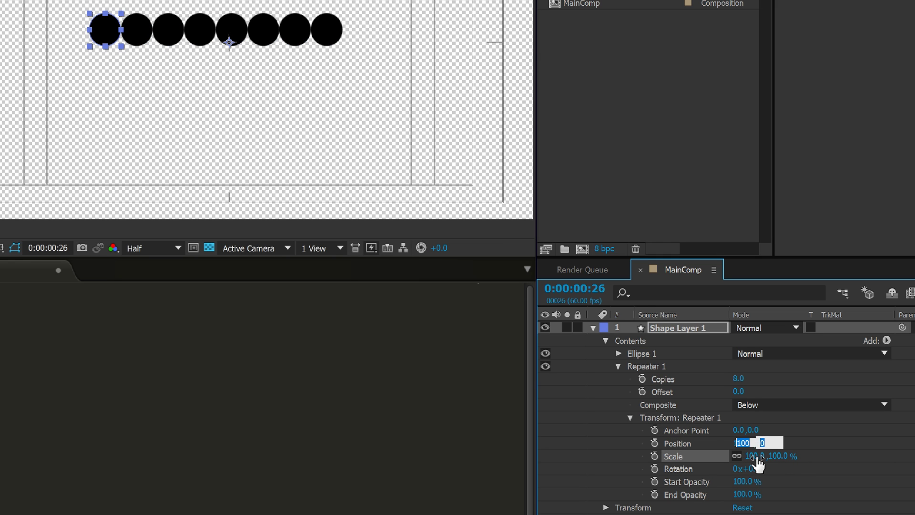
pyautogui.write('0')
pyautogui.press('Return')
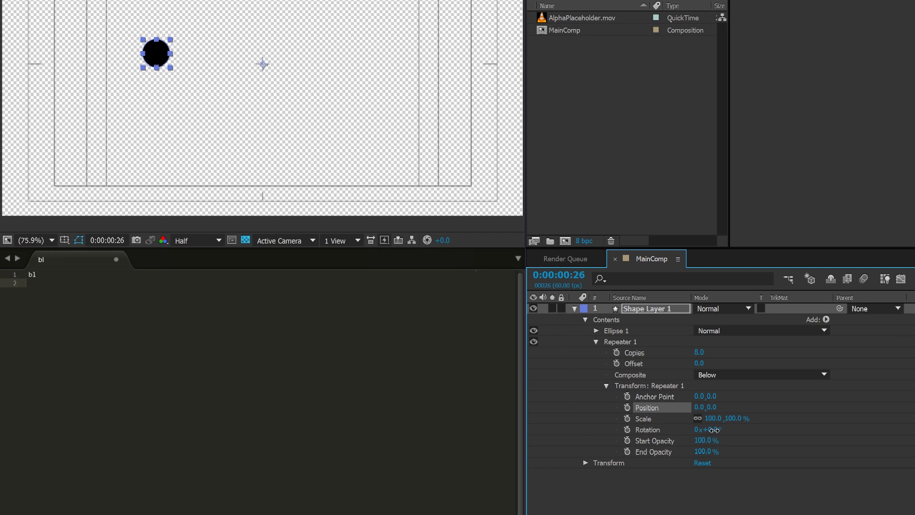
pyautogui.moveTo(765, 435)
pyautogui.mouseDown()
pyautogui.moveTo(716, 434)
pyautogui.moveTo(754, 443)
pyautogui.mouseUp()
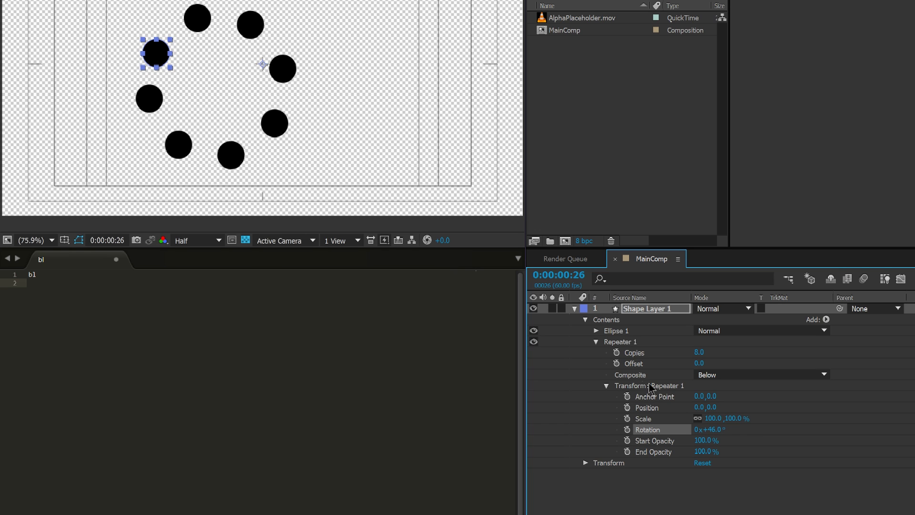
# Try moving Shape Layer 1's anchor point to the centre of the circle ring with the Pan Behind tool.
pyautogui.click(596, 331)
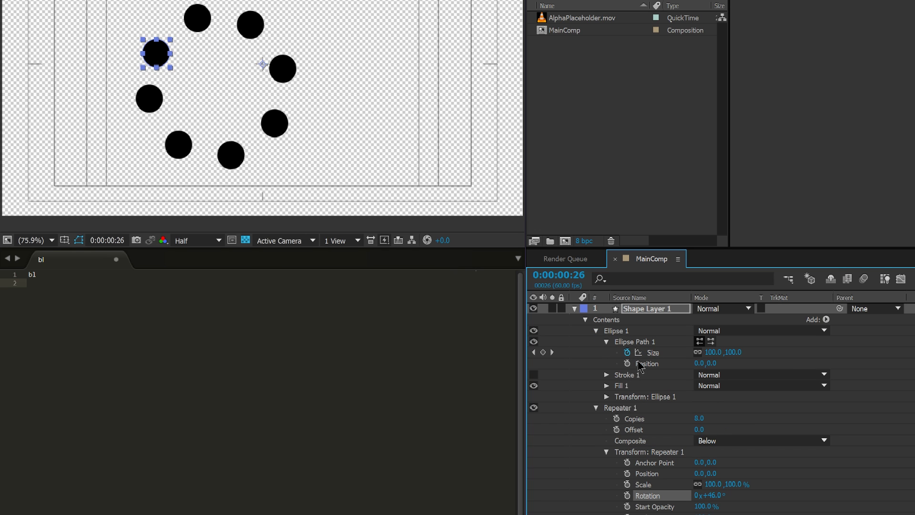
pyautogui.click(640, 399)
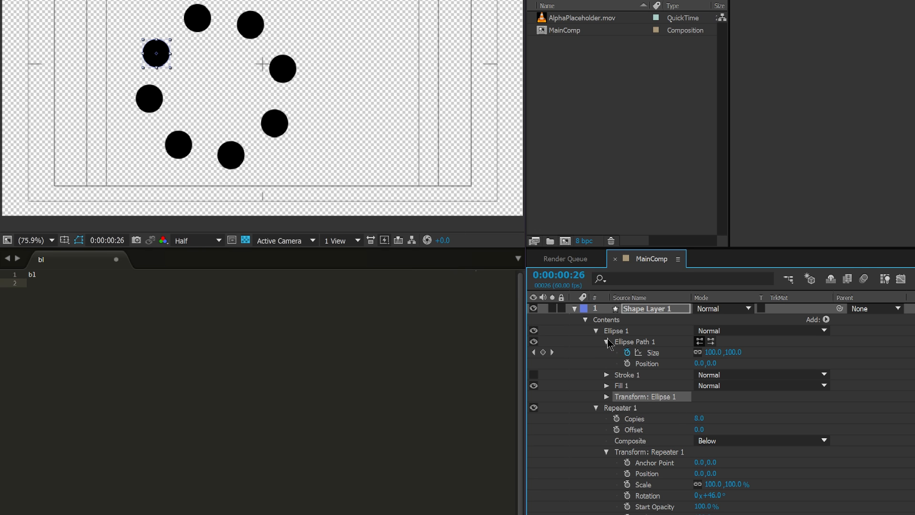
pyautogui.click(596, 331)
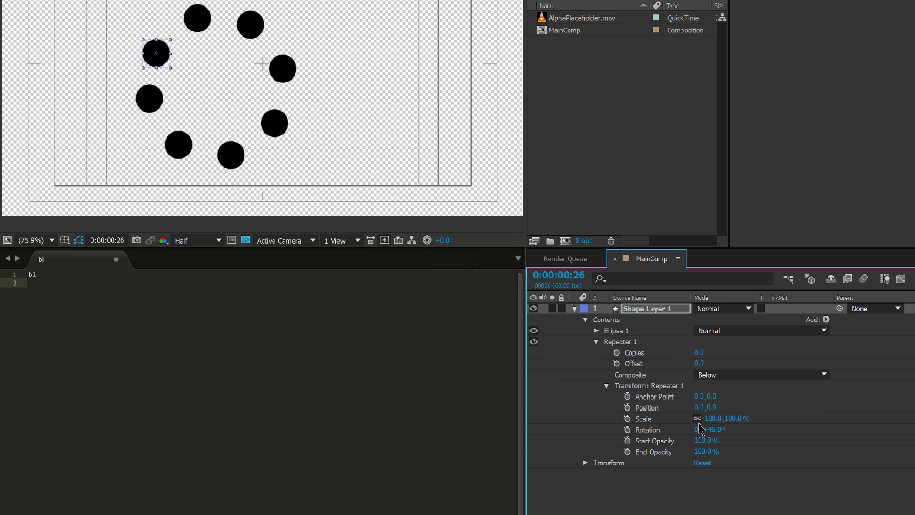
pyautogui.click(617, 327)
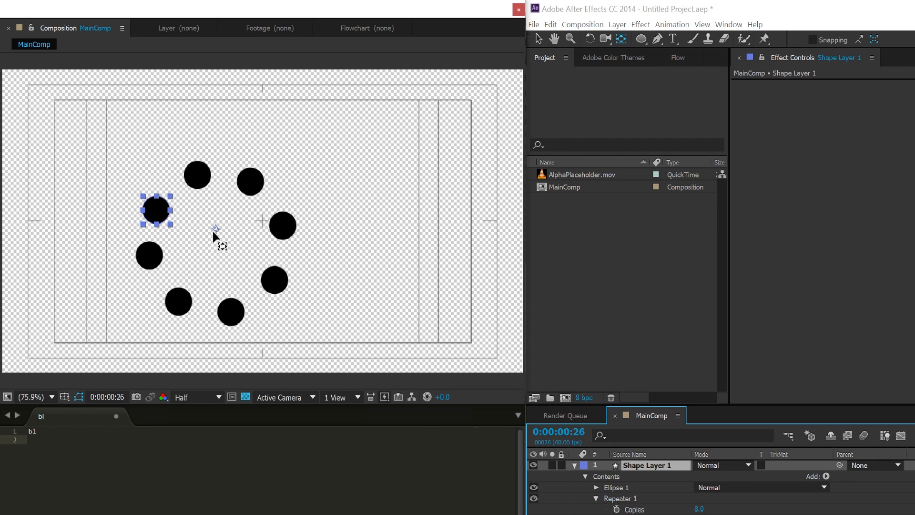
pyautogui.click(230, 242)
pyautogui.hotkey('ctrl', 'alt', 'Home')
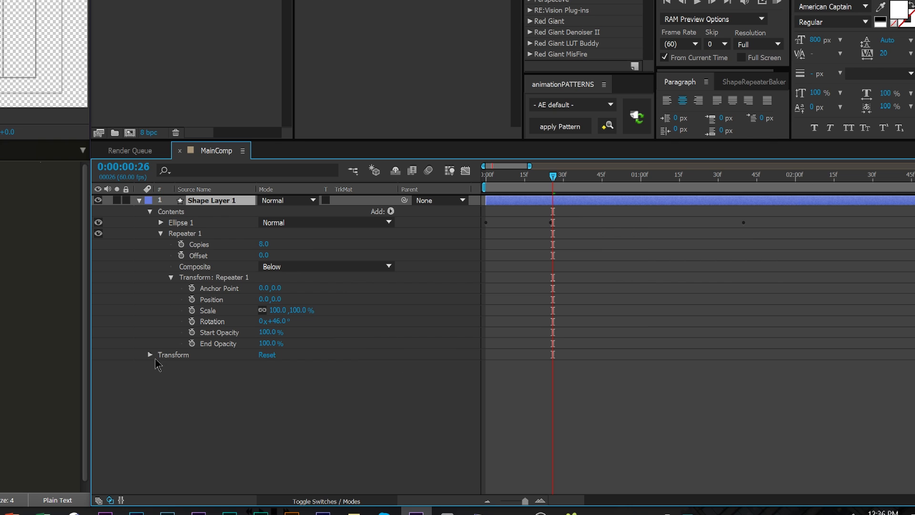
# Using the layer's own anchor values as reference, set the Repeater's Anchor Point to 134, -80 to centre the ring in the composition.
pyautogui.click(150, 355)
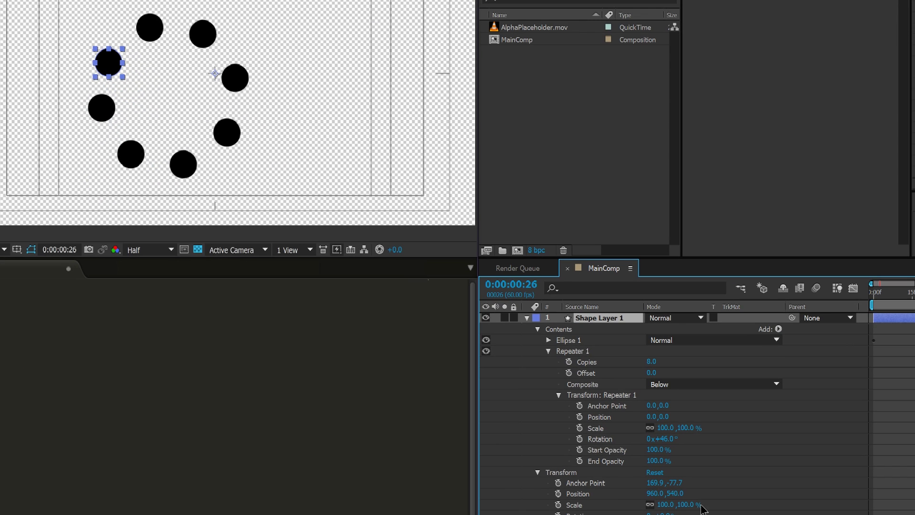
pyautogui.click(538, 473)
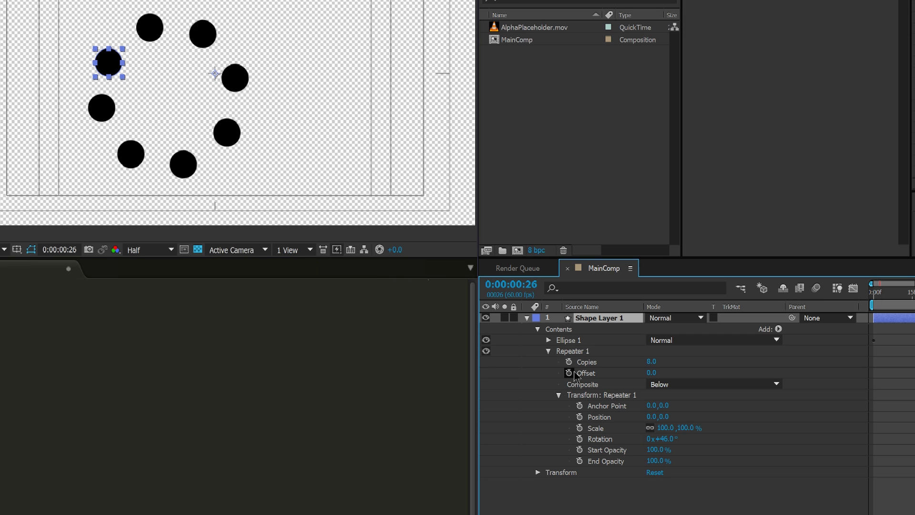
pyautogui.click(591, 398)
pyautogui.moveTo(651, 405); pyautogui.dragTo(599, 427)
pyautogui.moveTo(654, 406); pyautogui.dragTo(666, 405)
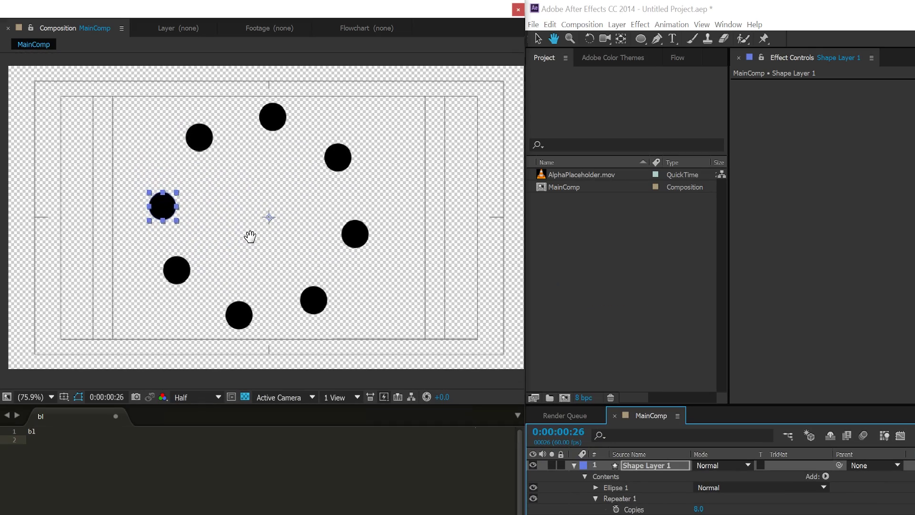
# Try shifting Ellipse 1's anchor point with the Pan Behind tool, and re-centre it on the circle.
pyautogui.press('y')
pyautogui.press(',')
pyautogui.press('.')
pyautogui.press('.')
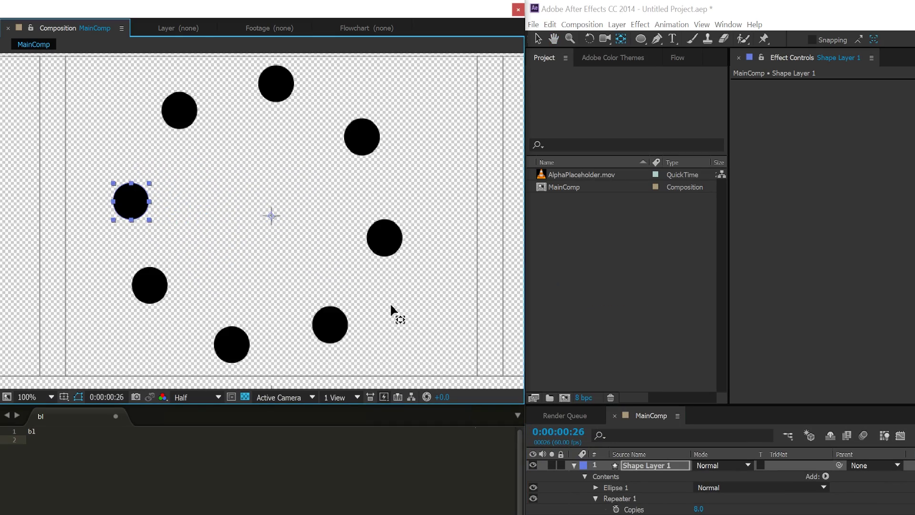
pyautogui.hotkey('shift', '/')
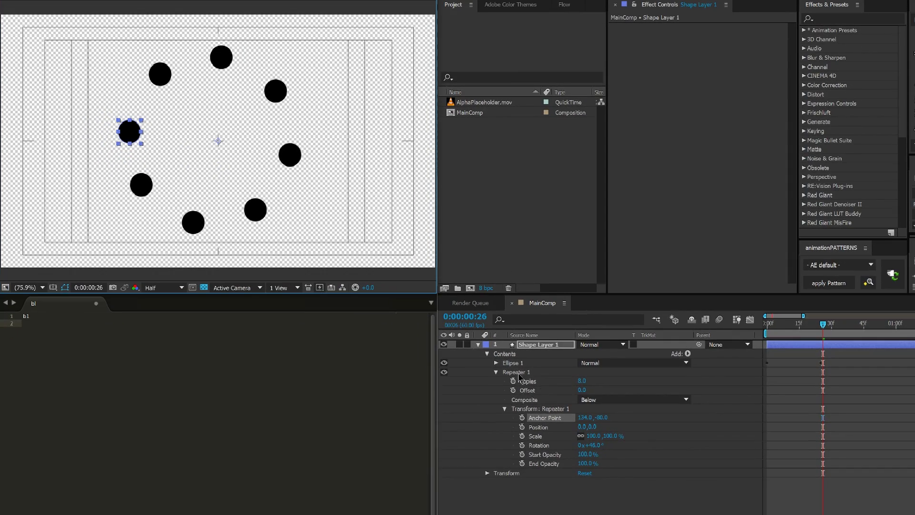
pyautogui.click(513, 363)
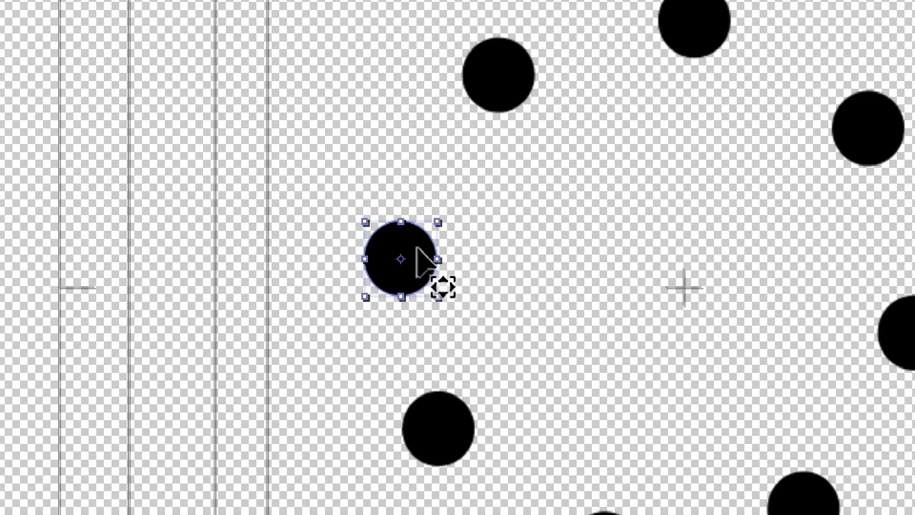
pyautogui.moveTo(400, 266)
pyautogui.mouseDown()
pyautogui.moveTo(422, 266)
pyautogui.moveTo(390, 267)
pyautogui.mouseUp()
pyautogui.hotkey('ctrl', 'alt', 'Home')
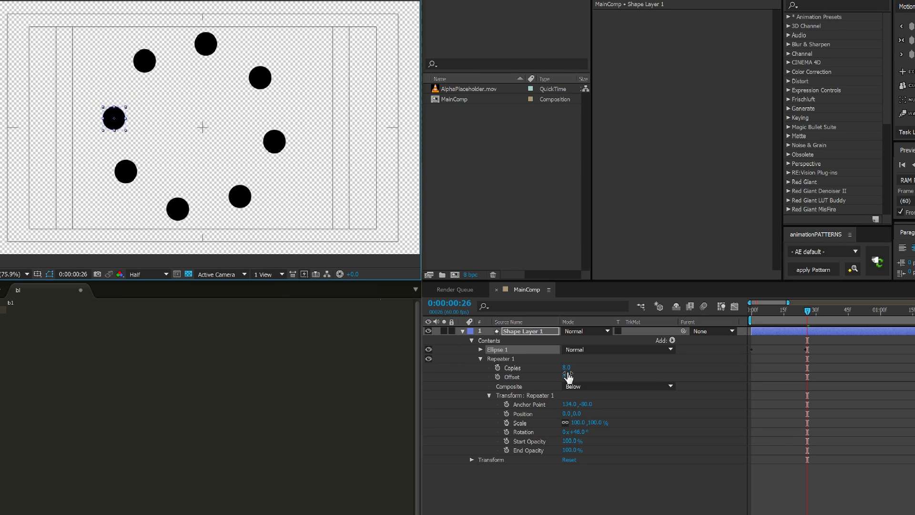
# Set the Repeater to 7 copies, Rotation 23°, Anchor Point 134, 66, Position -53, 0 and Scale 75% to form a shrinking curl.
pyautogui.moveTo(568, 369); pyautogui.dragTo(562, 370)
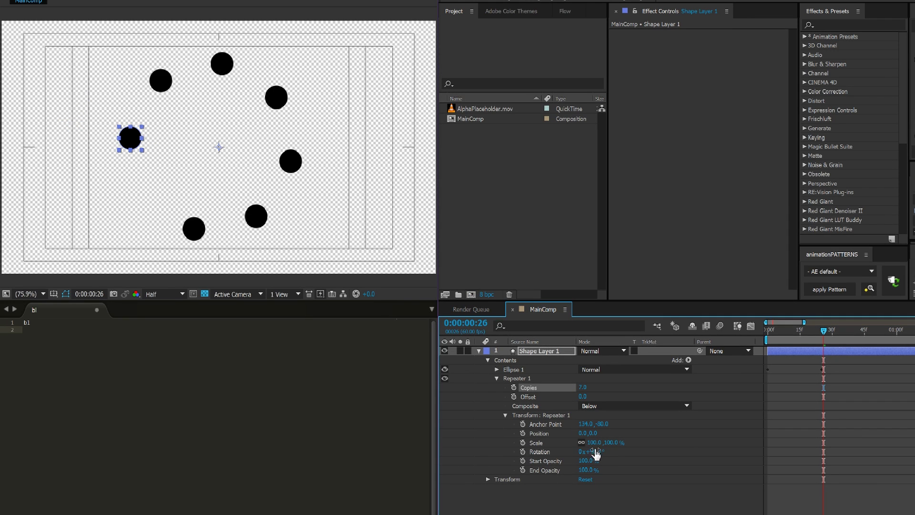
pyautogui.moveTo(597, 455); pyautogui.dragTo(564, 421)
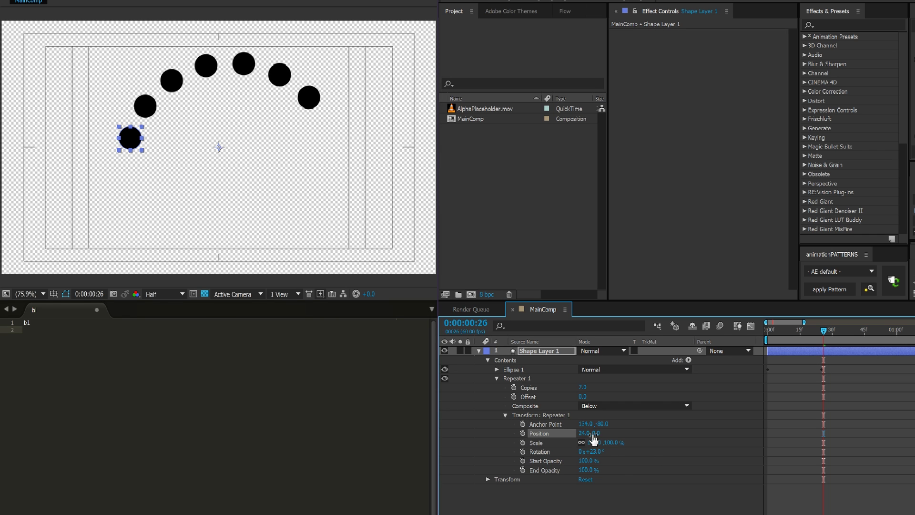
pyautogui.moveTo(596, 424); pyautogui.dragTo(685, 424)
pyautogui.moveTo(582, 433)
pyautogui.mouseDown()
pyautogui.moveTo(538, 441)
pyautogui.moveTo(584, 447)
pyautogui.mouseUp()
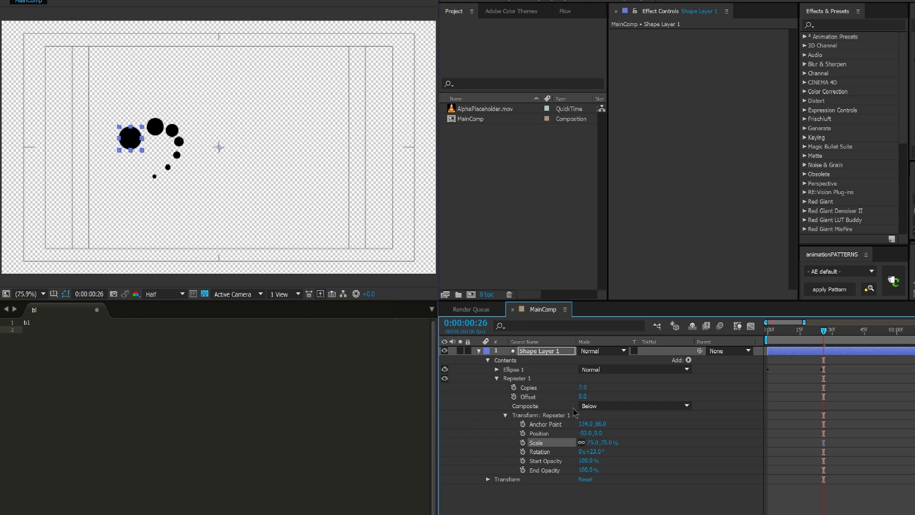
# Set Ellipse 1's Size to 97, 97 and move Ellipse 1 around the composition to reshape the repeated trail.
pyautogui.click(497, 370)
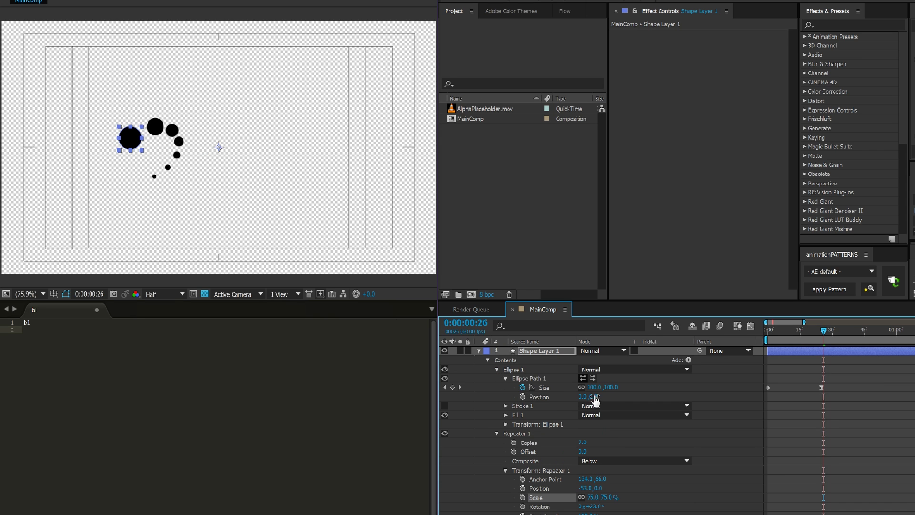
pyautogui.moveTo(595, 387)
pyautogui.mouseDown()
pyautogui.moveTo(632, 387)
pyautogui.moveTo(605, 388)
pyautogui.mouseUp()
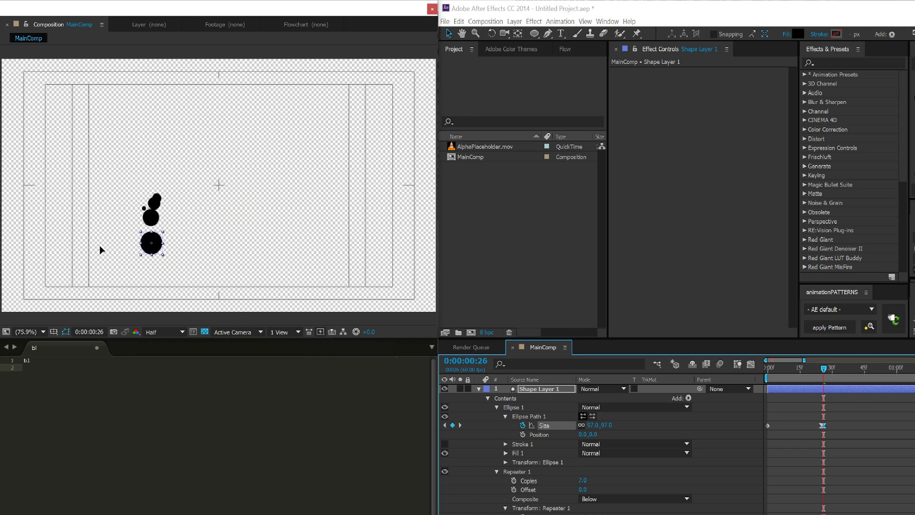
pyautogui.click(27, 288)
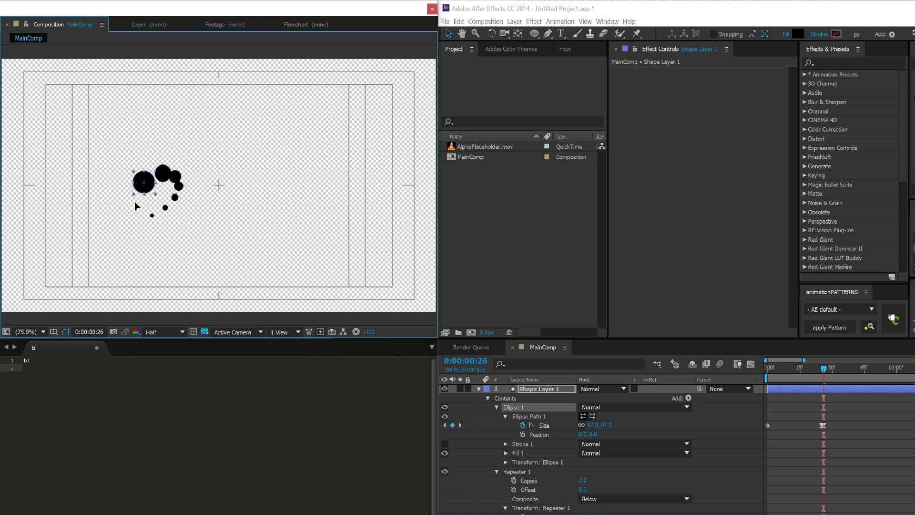
pyautogui.moveTo(101, 265); pyautogui.dragTo(119, 149)
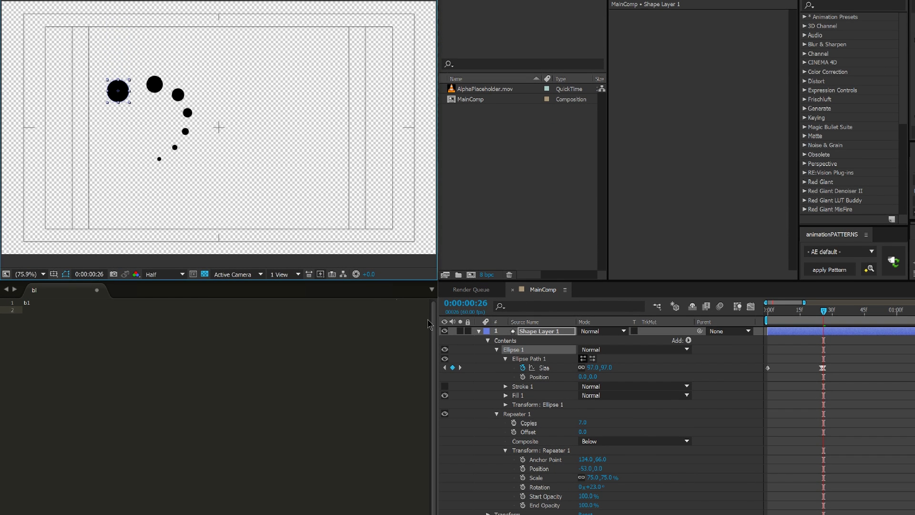
pyautogui.moveTo(122, 101); pyautogui.dragTo(279, 116)
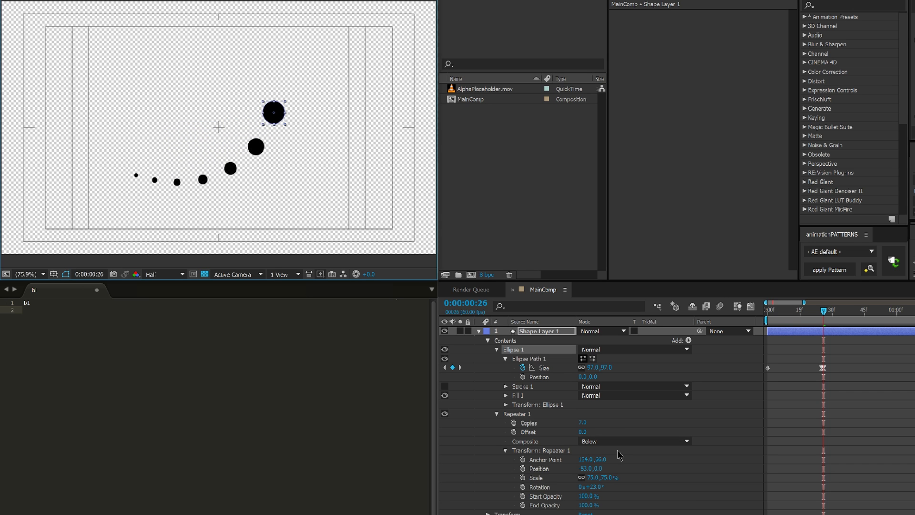
pyautogui.doubleClick(478, 90)
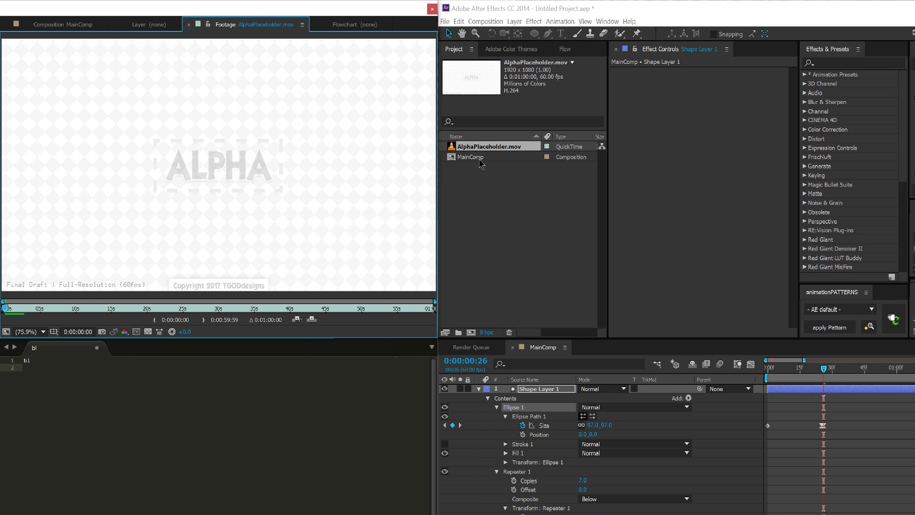
pyautogui.click(83, 26)
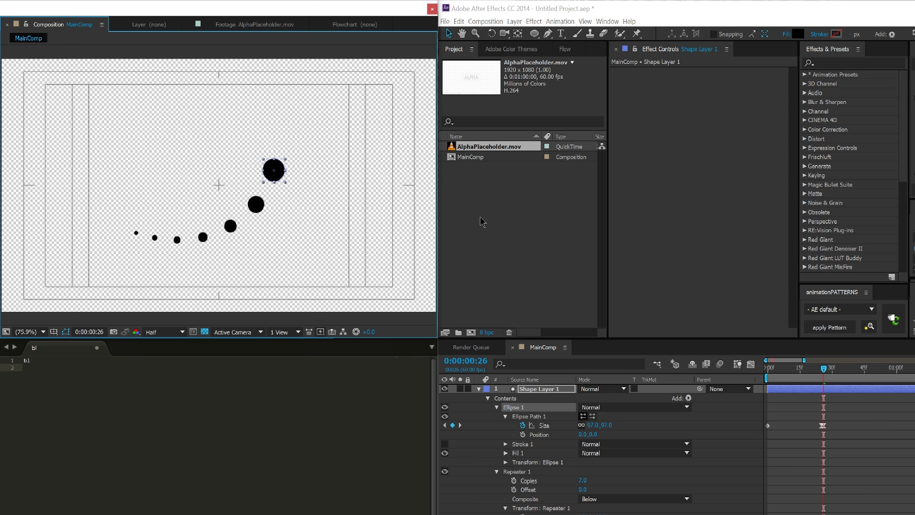
pyautogui.moveTo(275, 176)
pyautogui.mouseDown()
pyautogui.moveTo(249, 170)
pyautogui.moveTo(108, 190)
pyautogui.moveTo(282, 180)
pyautogui.mouseUp()
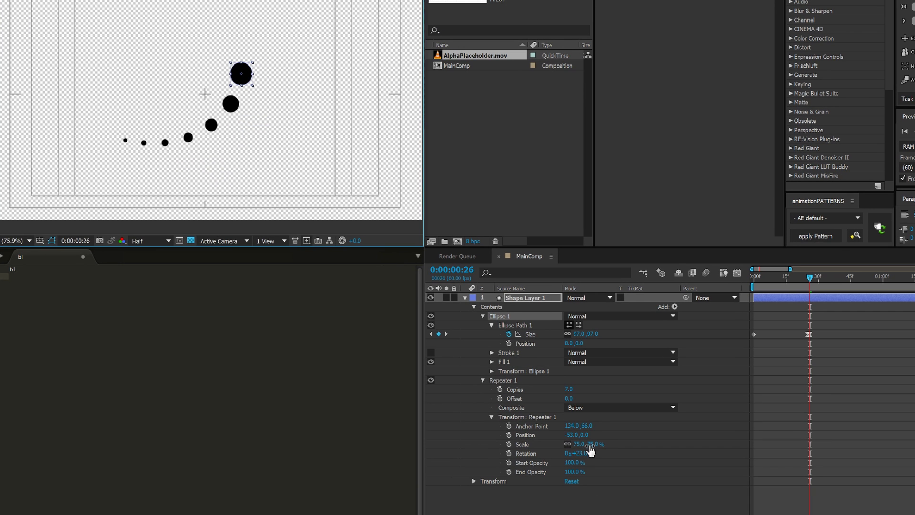
# Set the Repeater's End Opacity to 0% and reposition Ellipse 1 just above the composition centre to reshape the fading trail.
pyautogui.moveTo(571, 471); pyautogui.dragTo(302, 479)
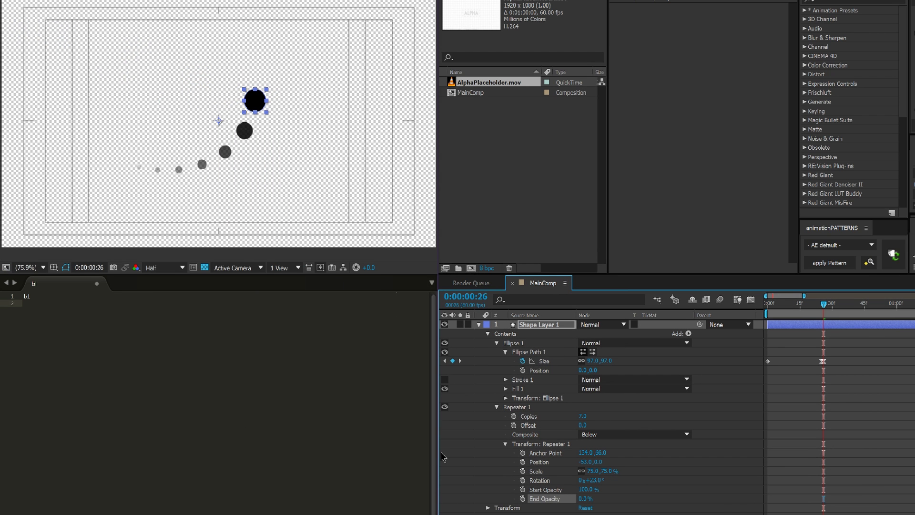
pyautogui.moveTo(260, 109); pyautogui.dragTo(242, 117)
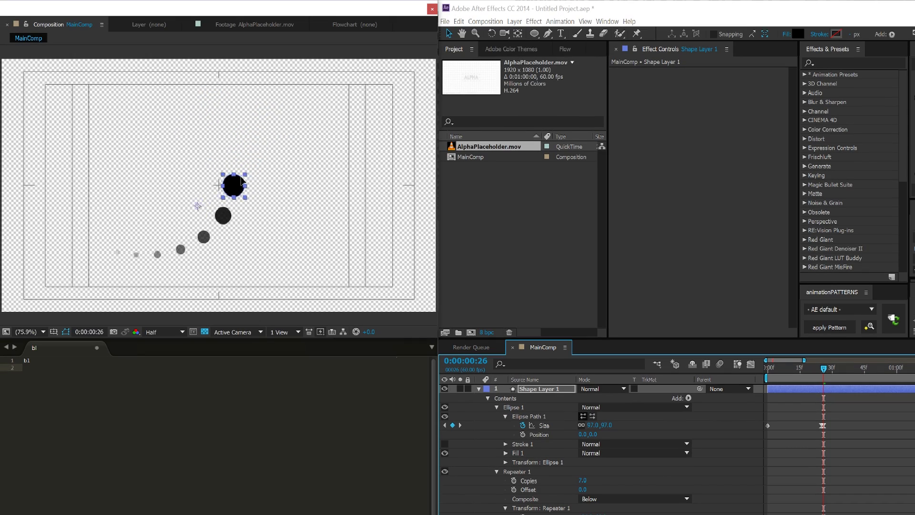
pyautogui.moveTo(242, 181); pyautogui.dragTo(245, 172)
pyautogui.click(513, 406)
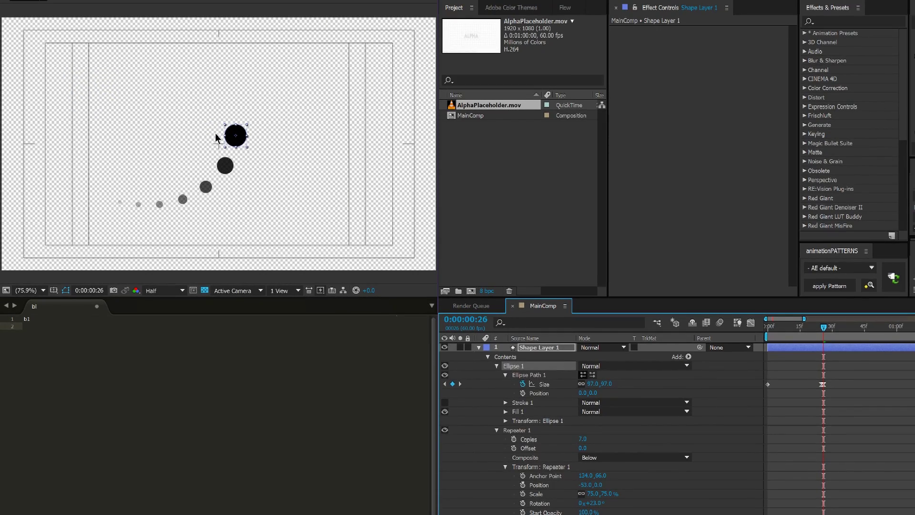
pyautogui.moveTo(241, 143); pyautogui.dragTo(179, 187)
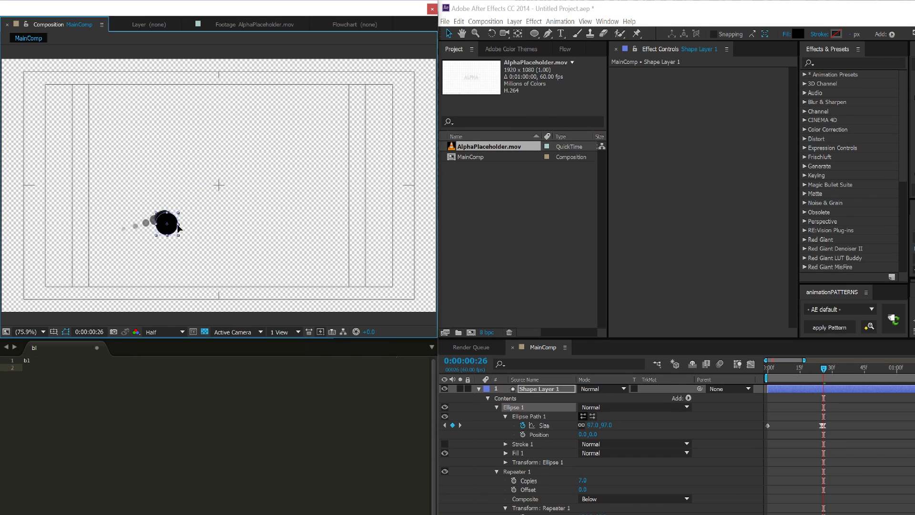
pyautogui.moveTo(179, 228); pyautogui.dragTo(236, 158)
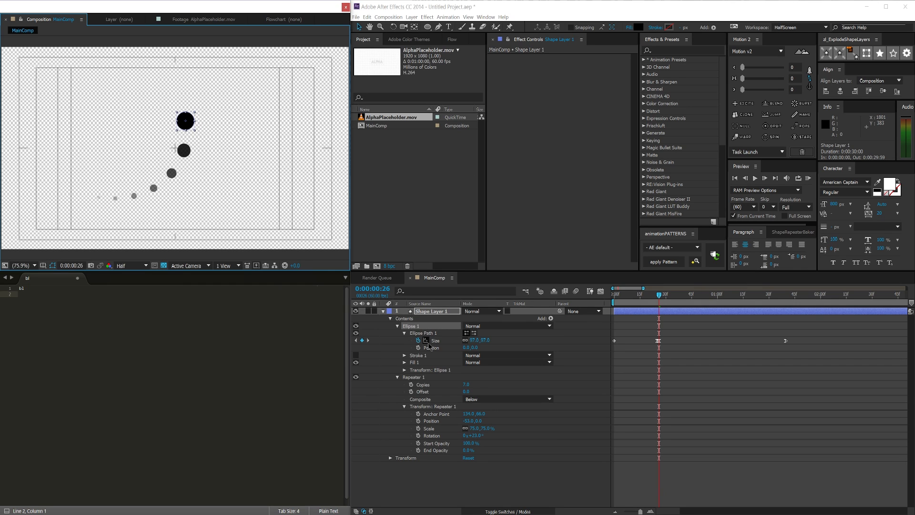
# Duplicate Ellipse 1 five times and spread the copies in an arc down and to the left of the original.
pyautogui.click(421, 377)
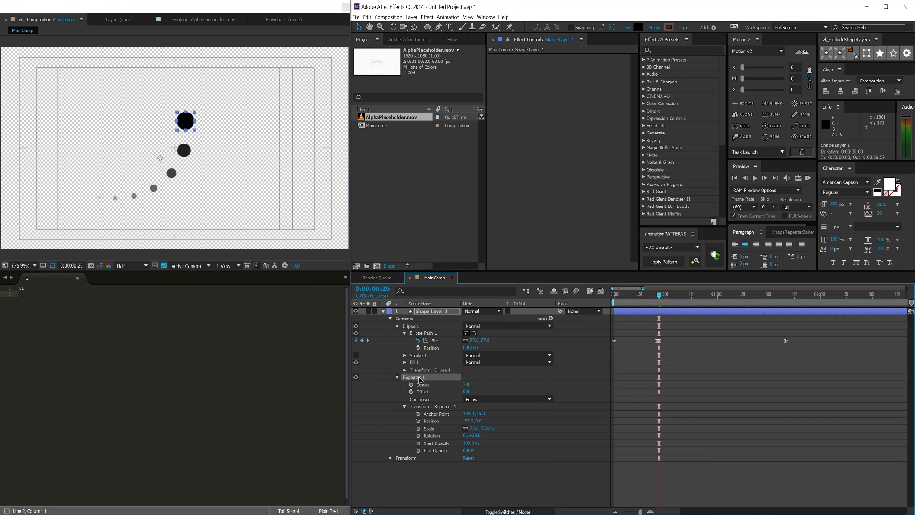
pyautogui.click(412, 327)
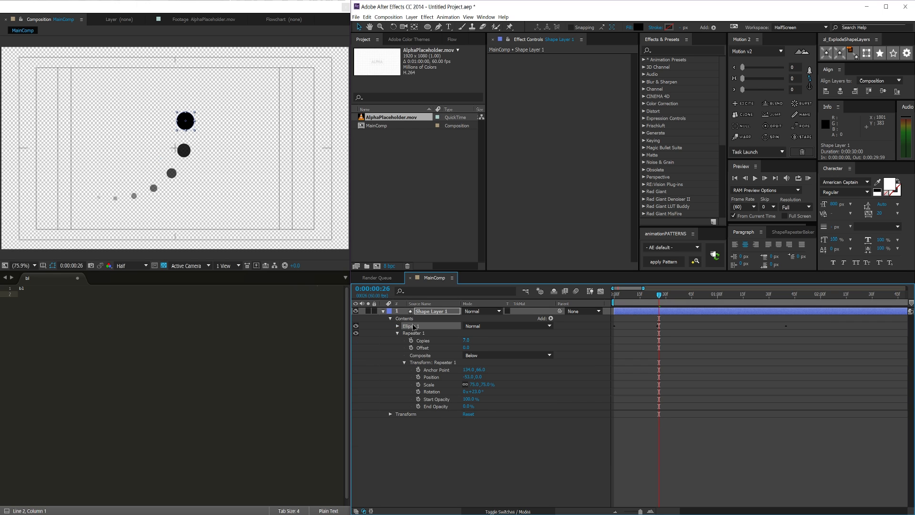
pyautogui.hotkey('ctrl', 'd')
pyautogui.moveTo(186, 125); pyautogui.dragTo(167, 126)
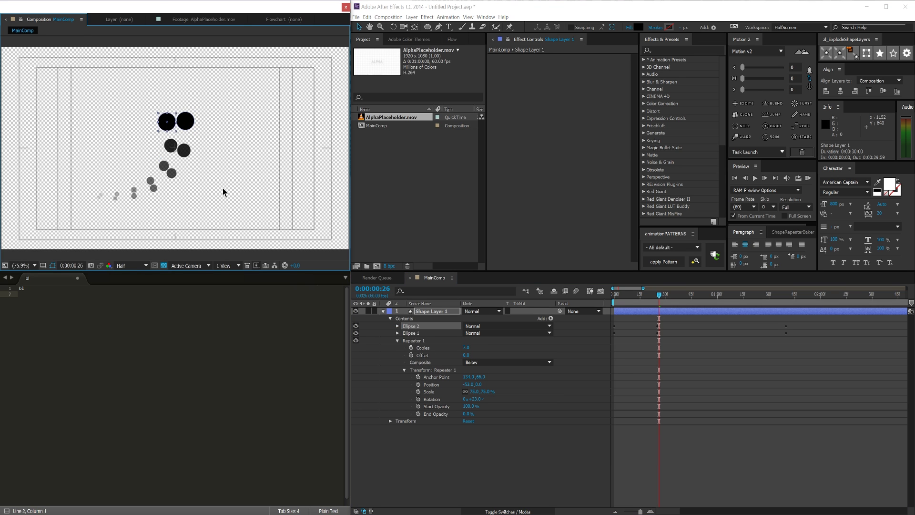
pyautogui.hotkey('ctrl', 'd')
pyautogui.moveTo(168, 128); pyautogui.dragTo(119, 159)
pyautogui.hotkey('ctrl', 'd')
pyautogui.hotkey('ctrl', 'd')
pyautogui.hotkey('ctrl', 'd')
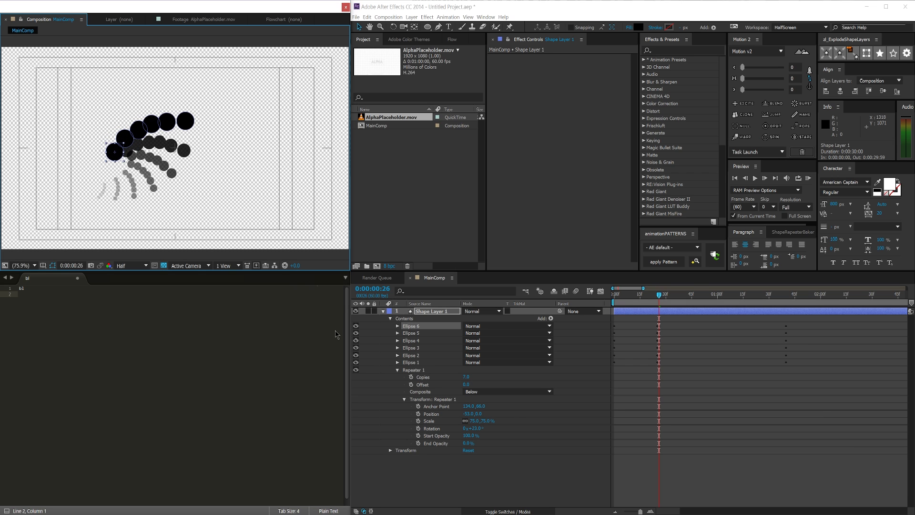
# Reorder the contents so Repeater 1 sits between Ellipse 2 and Ellipse 1, and move Ellipse 1 right of the composition centre.
pyautogui.click(443, 328)
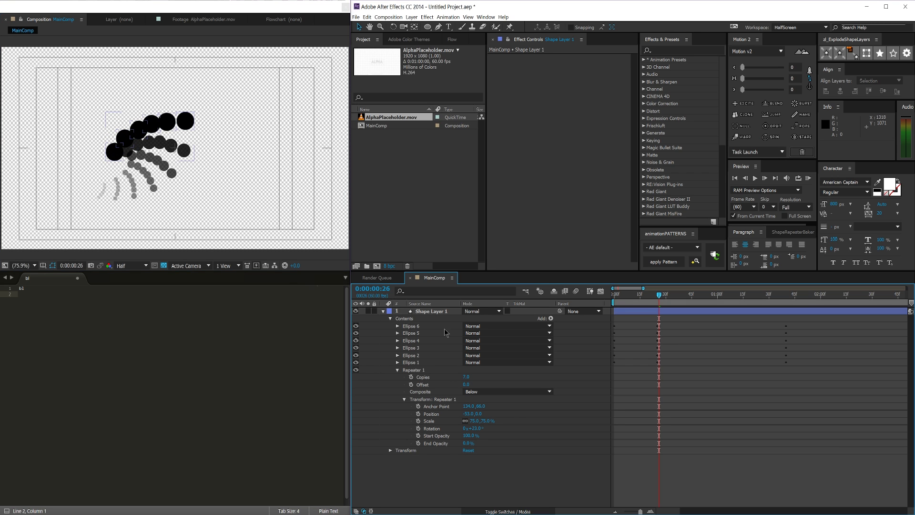
pyautogui.click(410, 326)
pyautogui.keyDown('shift'); pyautogui.click(418, 363); pyautogui.keyUp('shift')
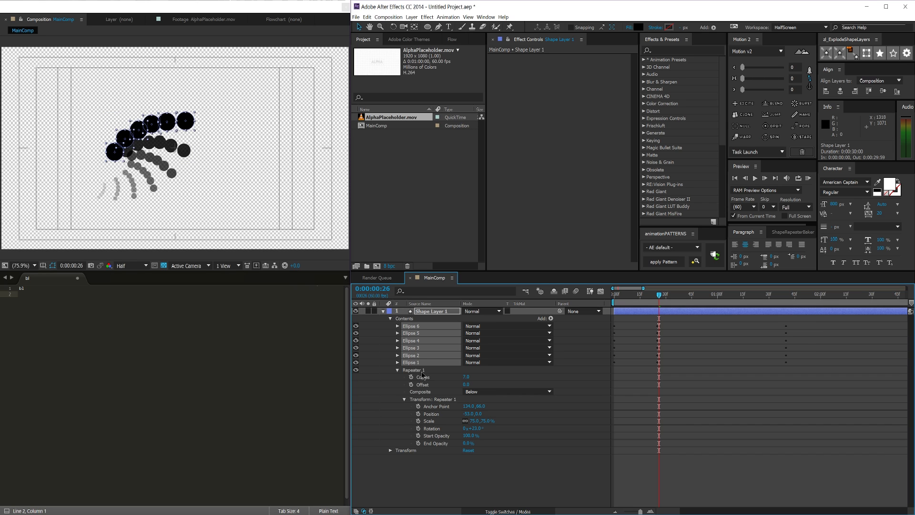
pyautogui.moveTo(419, 373); pyautogui.dragTo(431, 444)
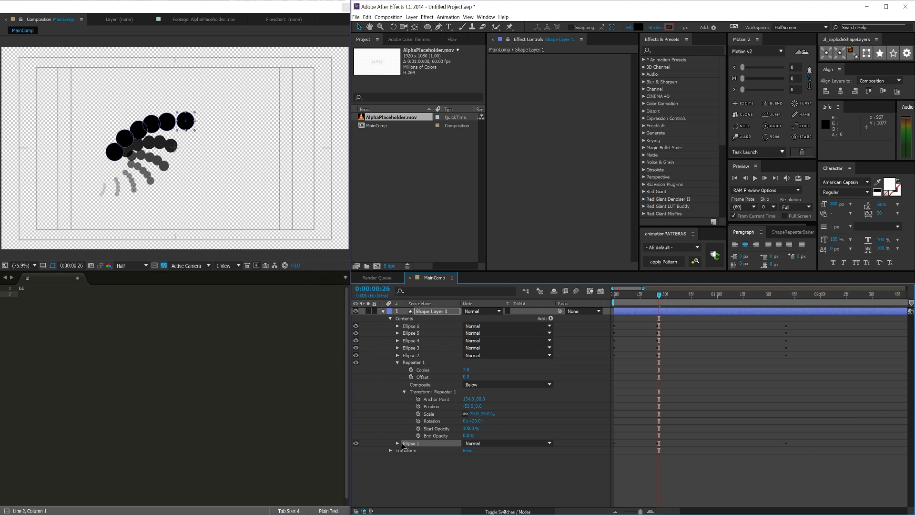
pyautogui.moveTo(200, 143); pyautogui.dragTo(234, 157)
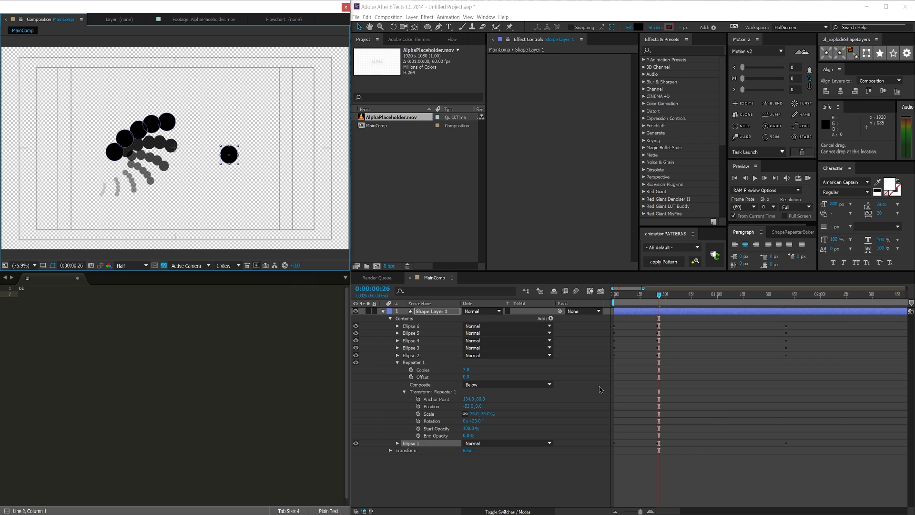
# Switch to Chrome and examine the YouTube intro and the Lynda.com Repeater tutorial page with its video description and transcript.
pyautogui.hotkey('alt', 'Tab')
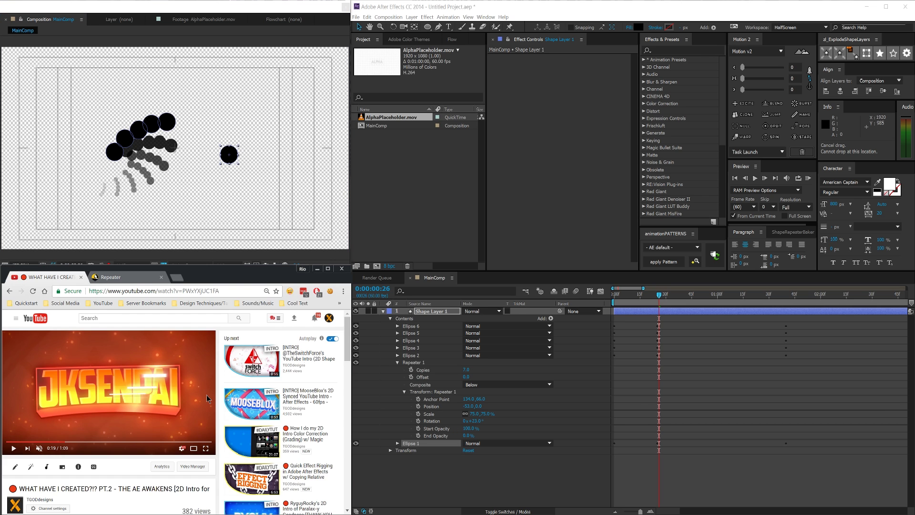
pyautogui.click(120, 278)
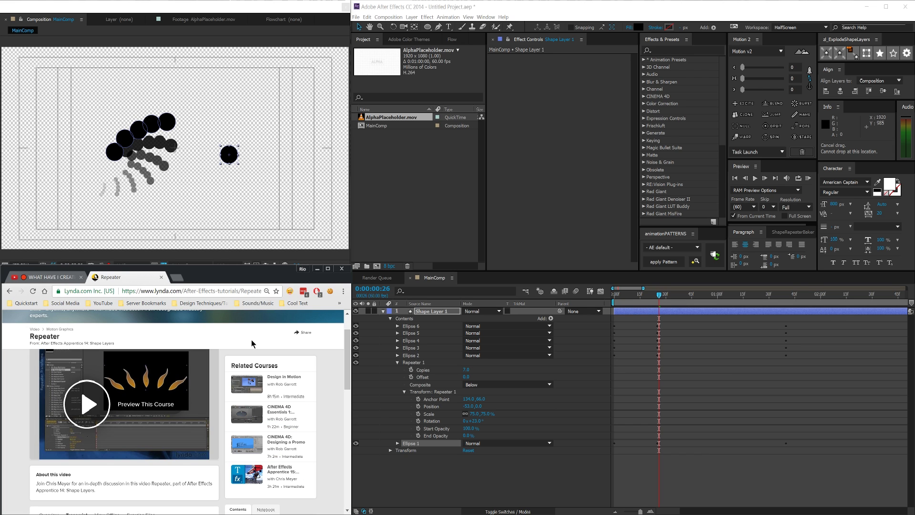
pyautogui.scroll(2, 344, 338)
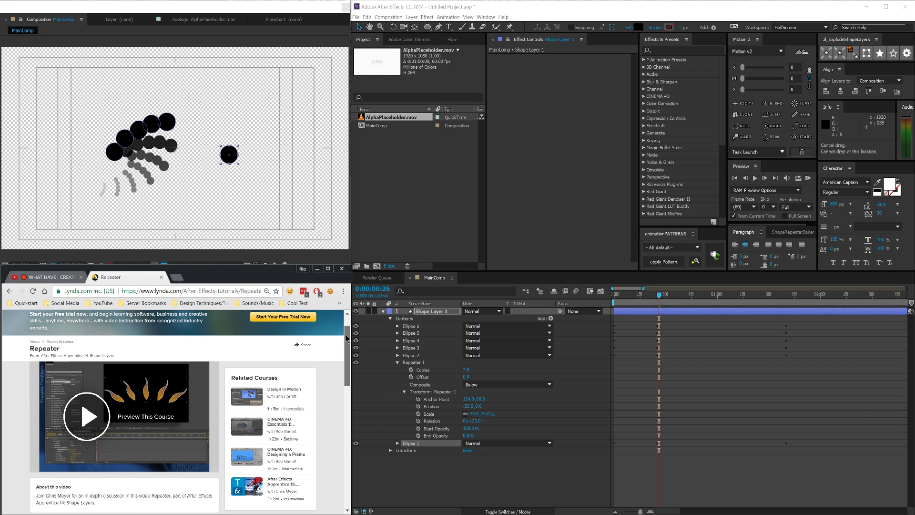
pyautogui.scroll(-1, 345, 333)
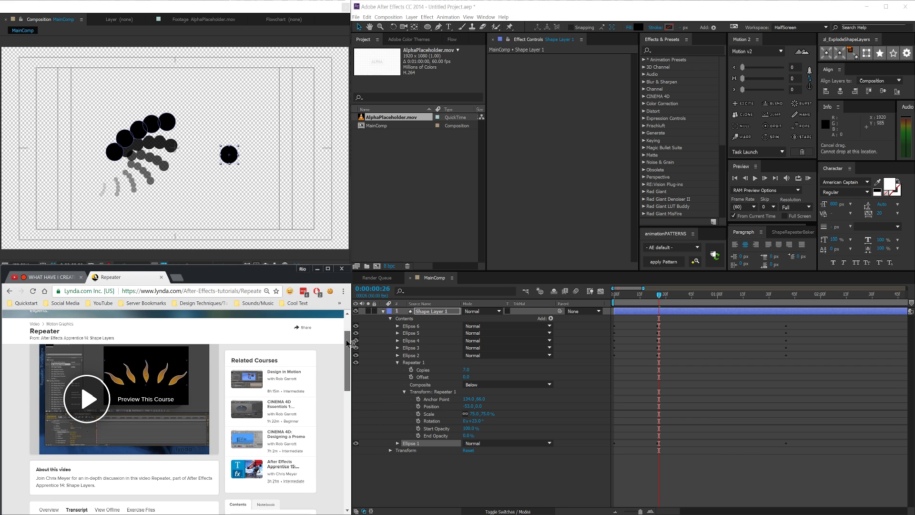
pyautogui.click(76, 277)
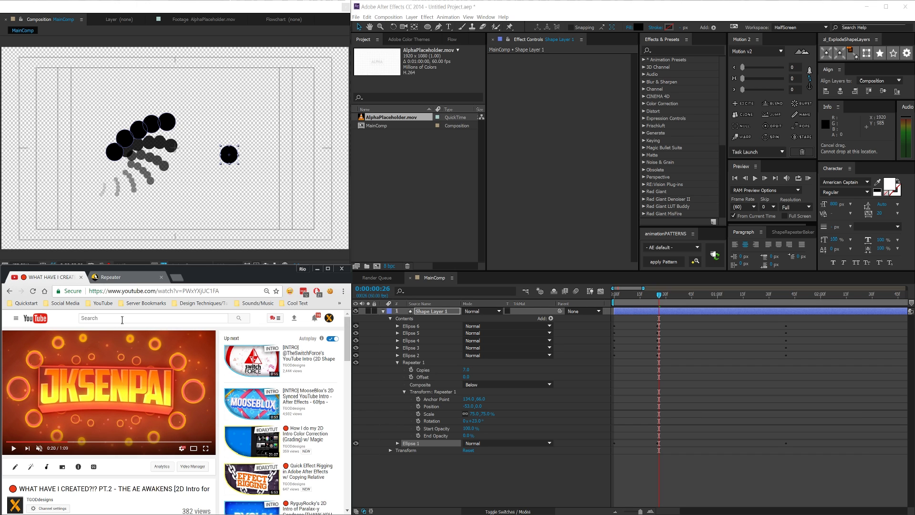
pyautogui.click(126, 278)
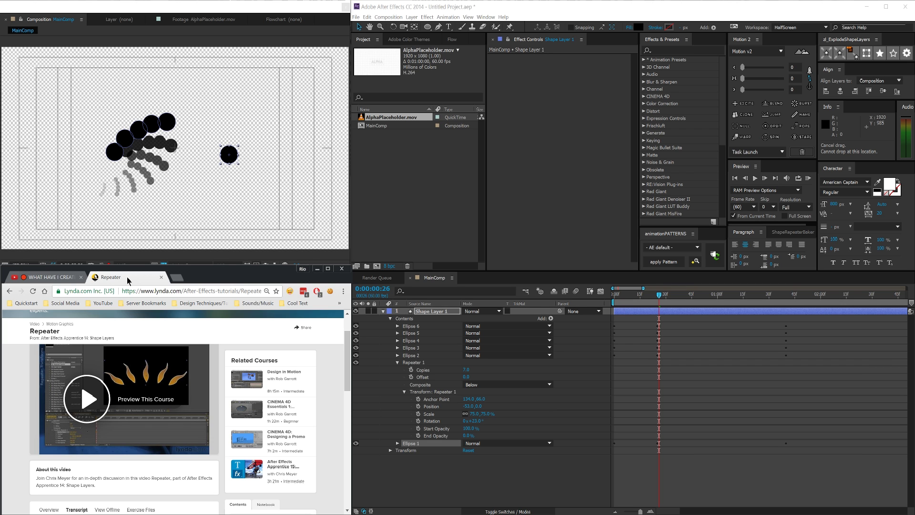
pyautogui.moveTo(348, 345)
pyautogui.mouseDown()
pyautogui.moveTo(348, 414)
pyautogui.moveTo(352, 344)
pyautogui.mouseUp()
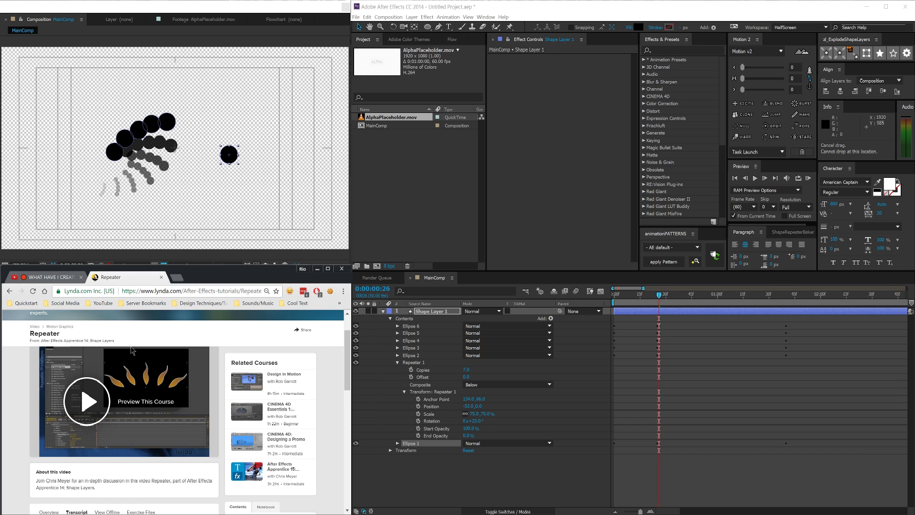
pyautogui.moveTo(29, 332); pyautogui.dragTo(60, 334)
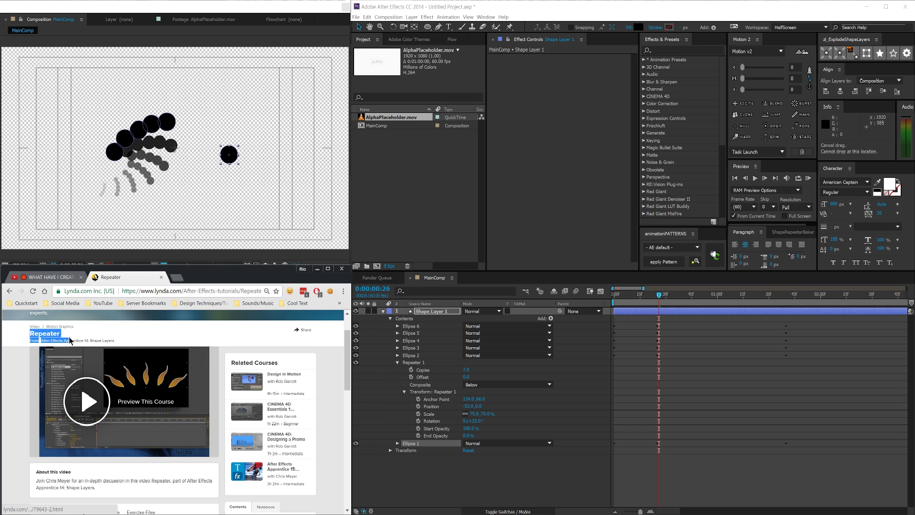
pyautogui.scroll(-10, 128, 410)
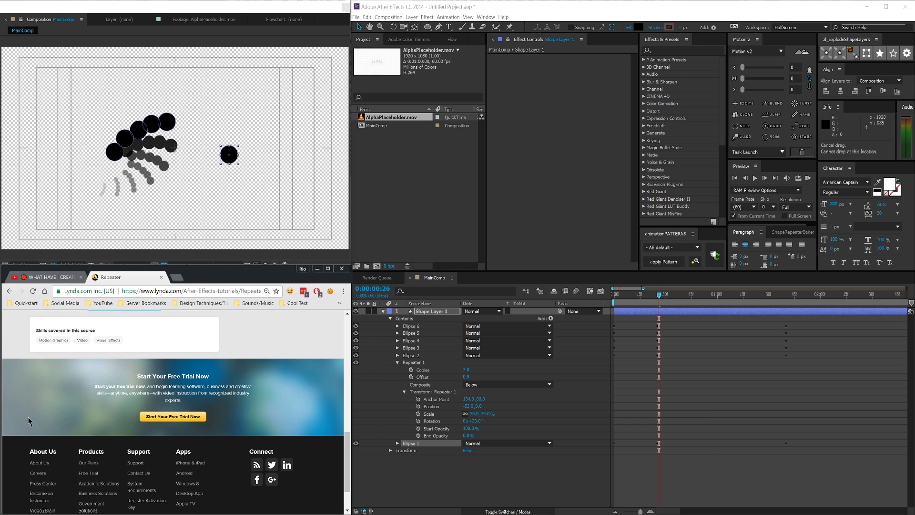
pyautogui.scroll(4, 112, 406)
pyautogui.scroll(8, 112, 406)
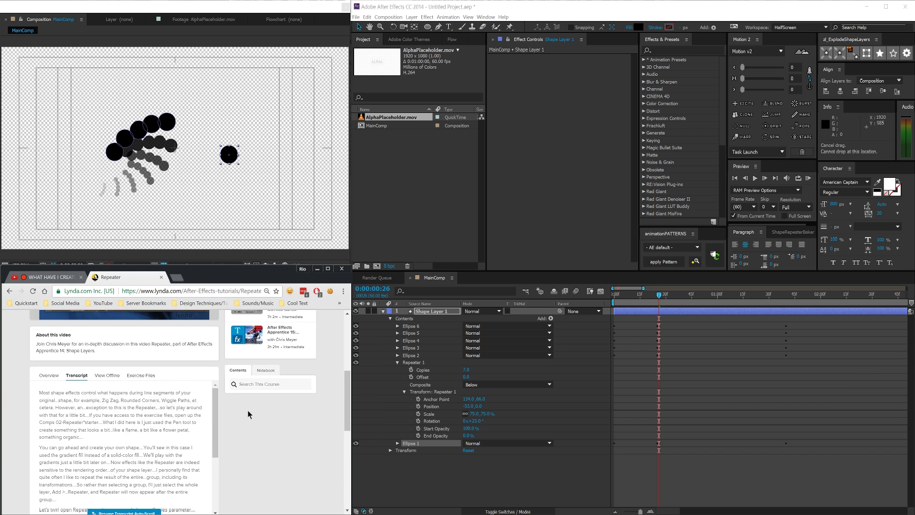
# Review the items that can be added to Shape Layer 1's contents, and look over the Lynda.com Repeater page in Chrome.
pyautogui.click(551, 318)
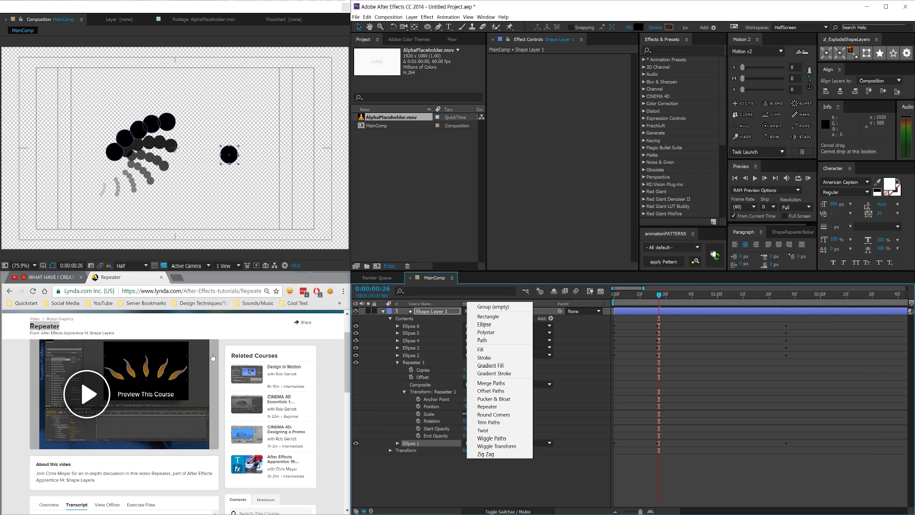
pyautogui.click(238, 339)
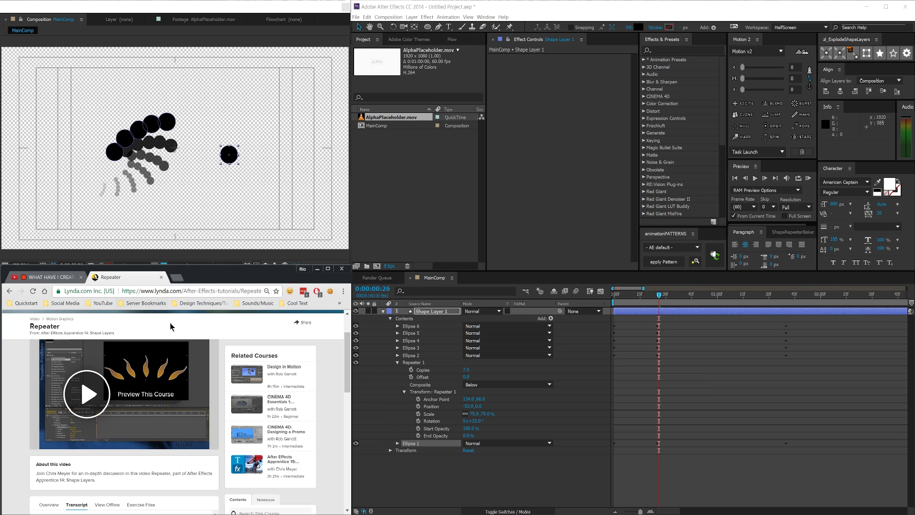
pyautogui.scroll(-1, 350, 353)
pyautogui.scroll(-1, 350, 353)
pyautogui.scroll(2, 351, 353)
pyautogui.scroll(-1, 352, 352)
pyautogui.scroll(1, 354, 352)
pyautogui.scroll(-1, 353, 352)
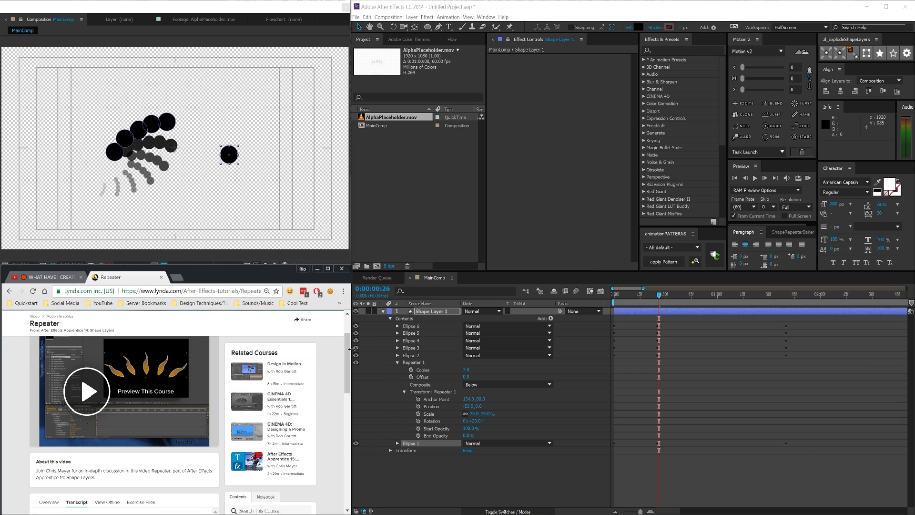
# View the AlphaPlaceholder.mov footage in After Effects, and jump to a slightly earlier moment of the YouTube intro in Chrome.
pyautogui.click(52, 276)
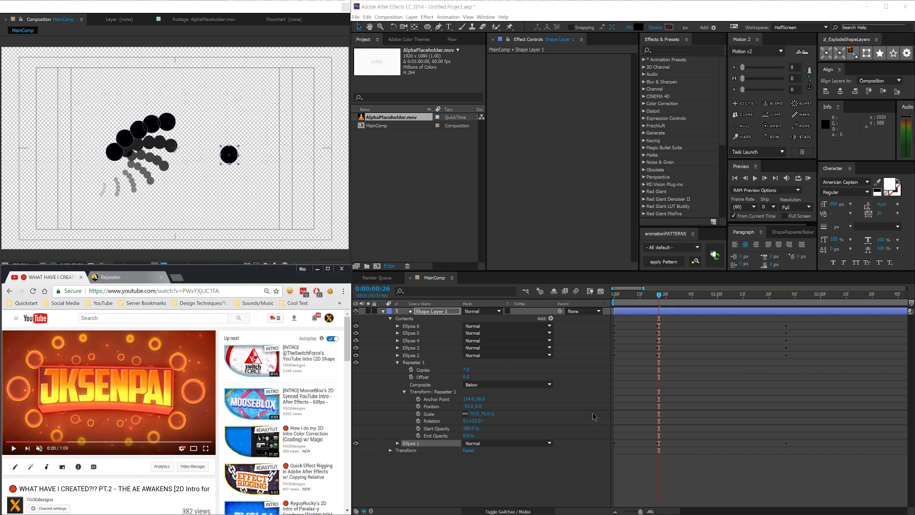
pyautogui.click(536, 494)
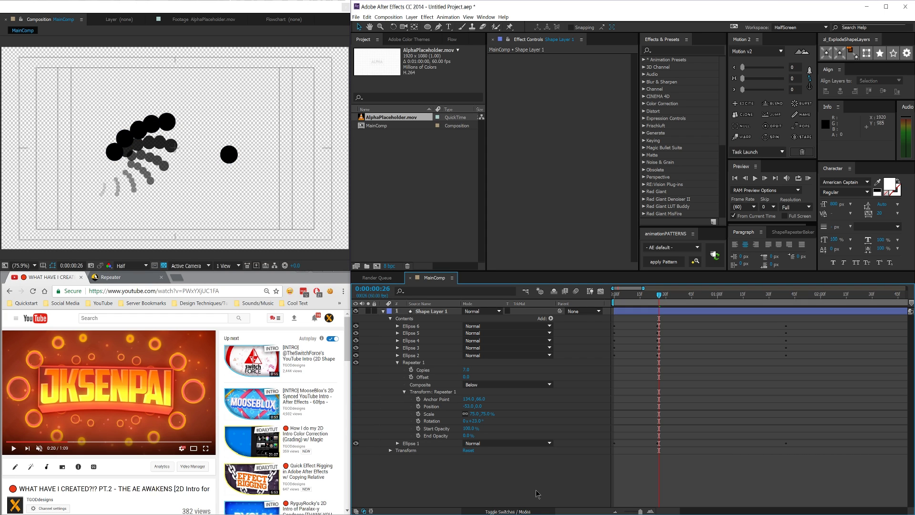
pyautogui.doubleClick(386, 117)
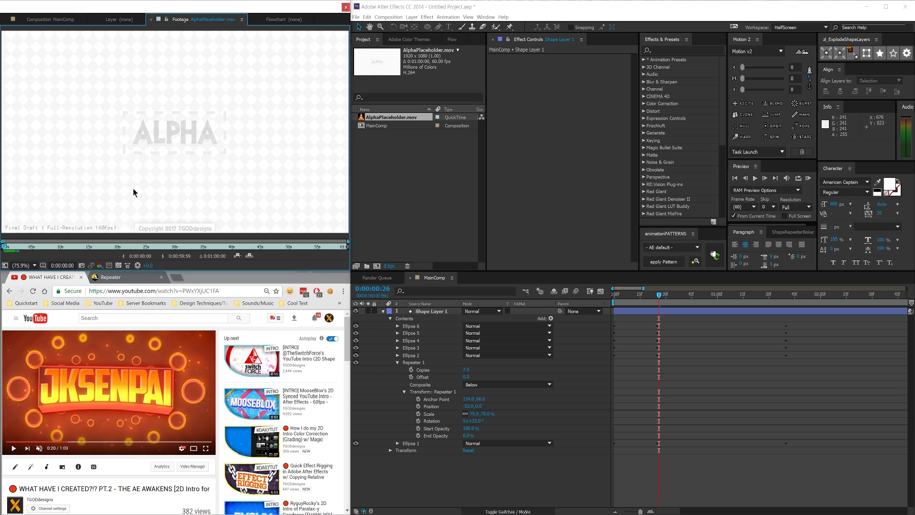
pyautogui.click(50, 442)
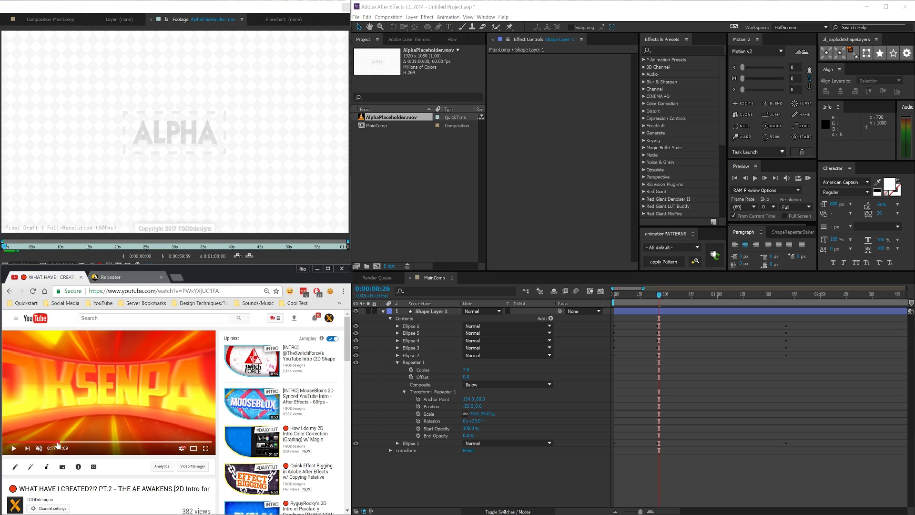